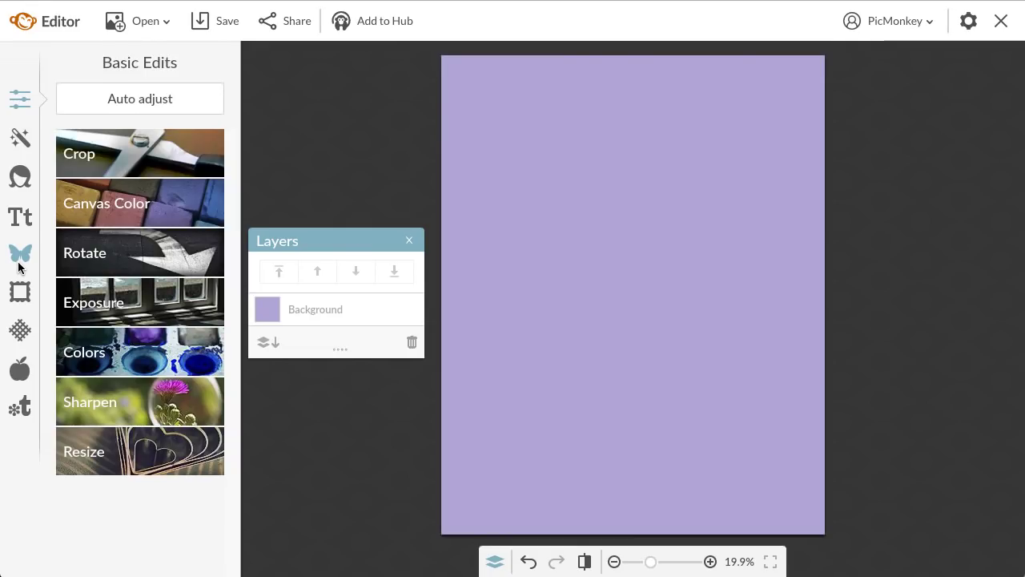
Step: Add the teddy bear, the "We're expecting!" lettering and the balloon bunch from the Baby overlays to the canvas
click(19, 258)
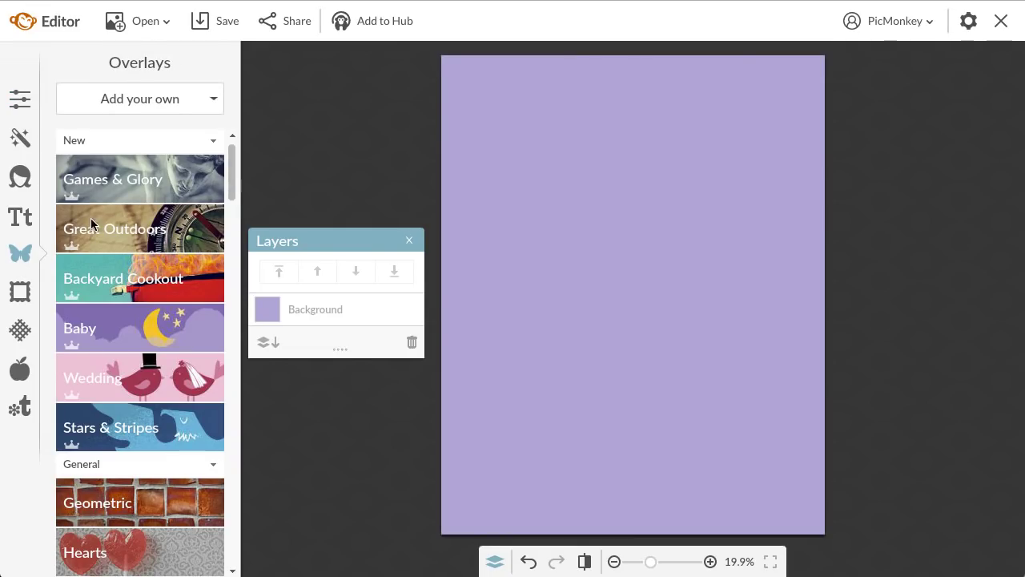
click(213, 144)
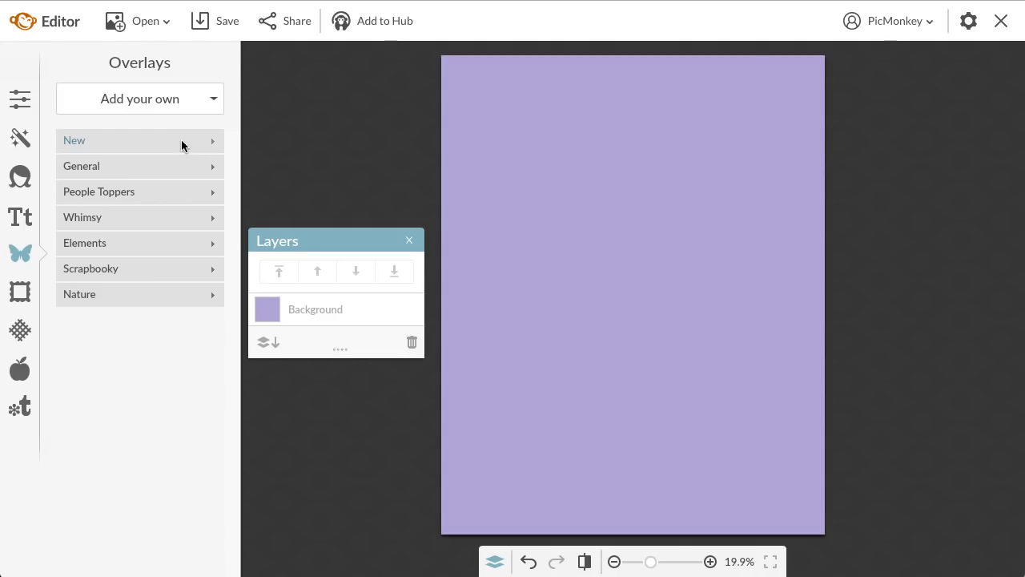
click(182, 143)
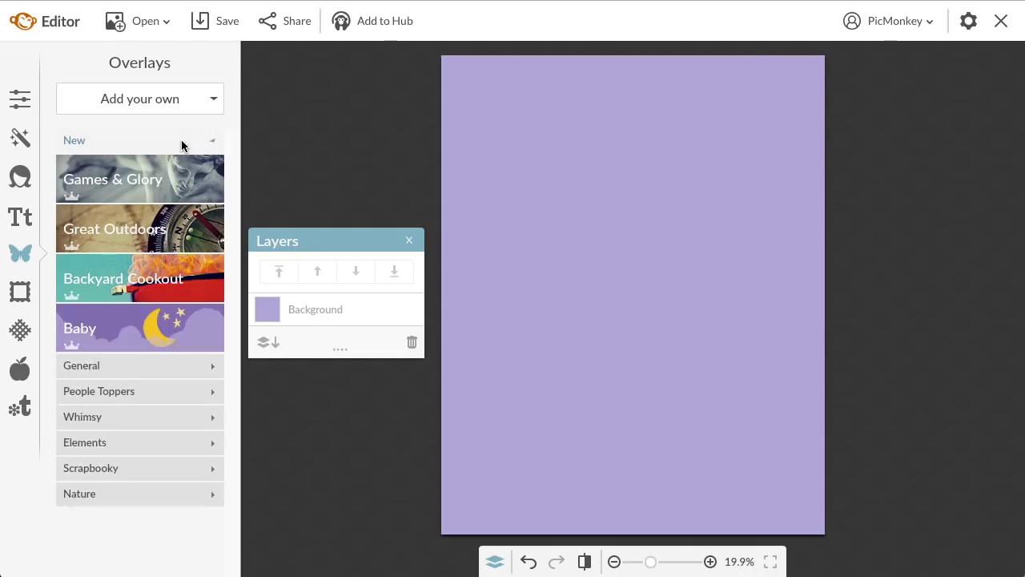
click(112, 330)
click(76, 395)
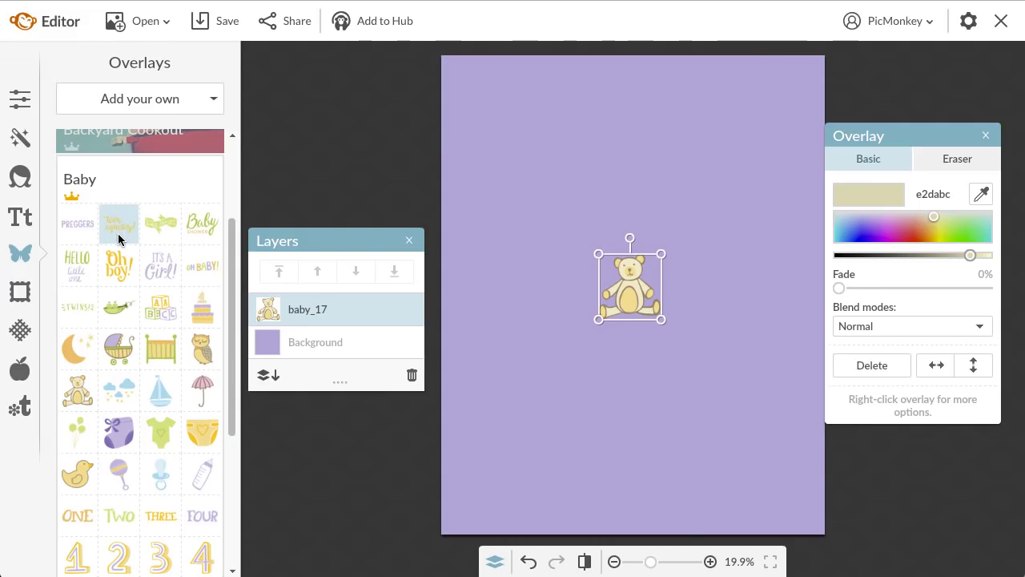
click(117, 238)
click(77, 430)
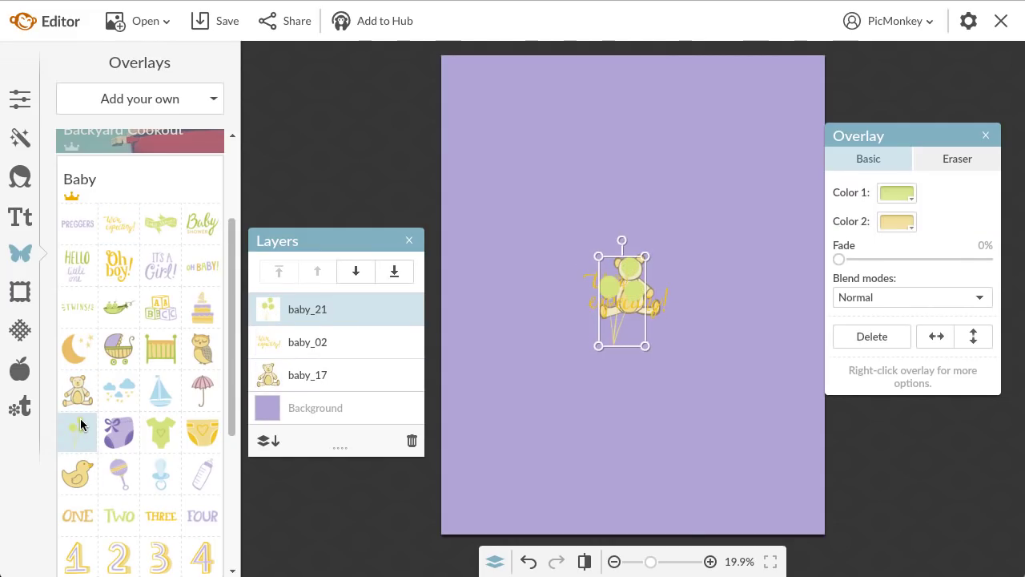
Step: Spread the overlays apart, then enlarge the teddy bear and place it centred in the lower half of the canvas
drag(621, 291, 623, 443)
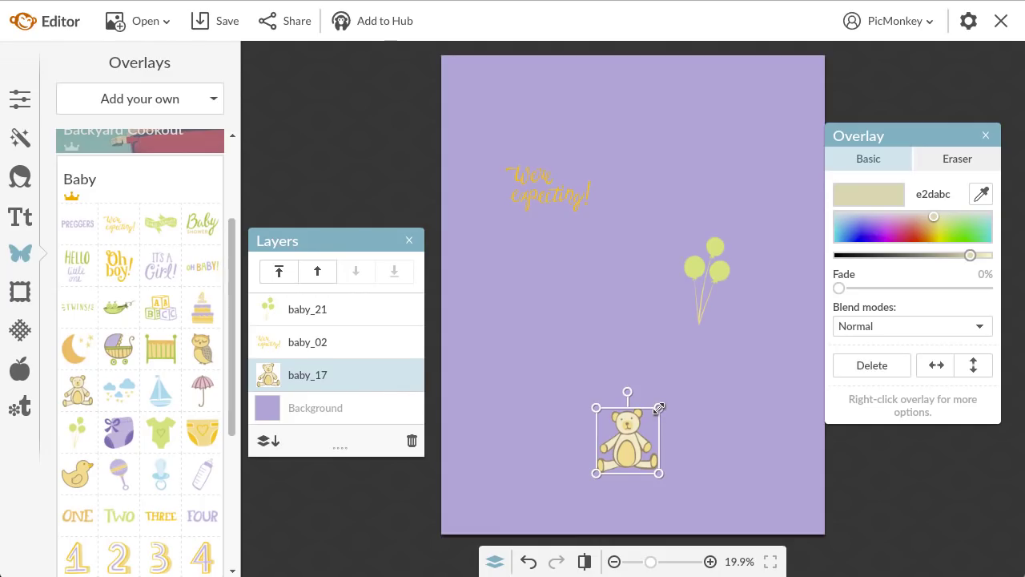
drag(659, 409, 804, 189)
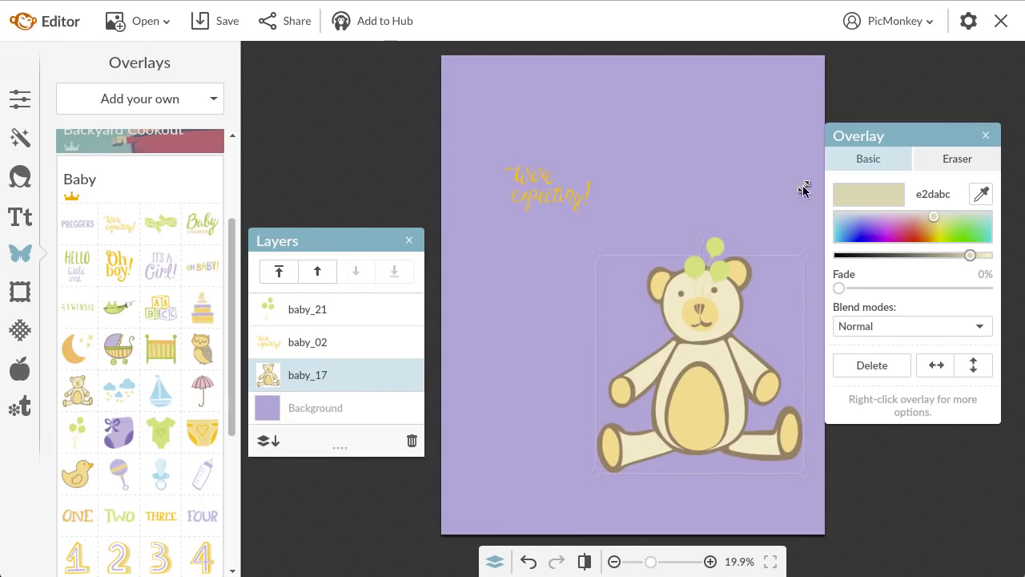
drag(686, 359, 598, 379)
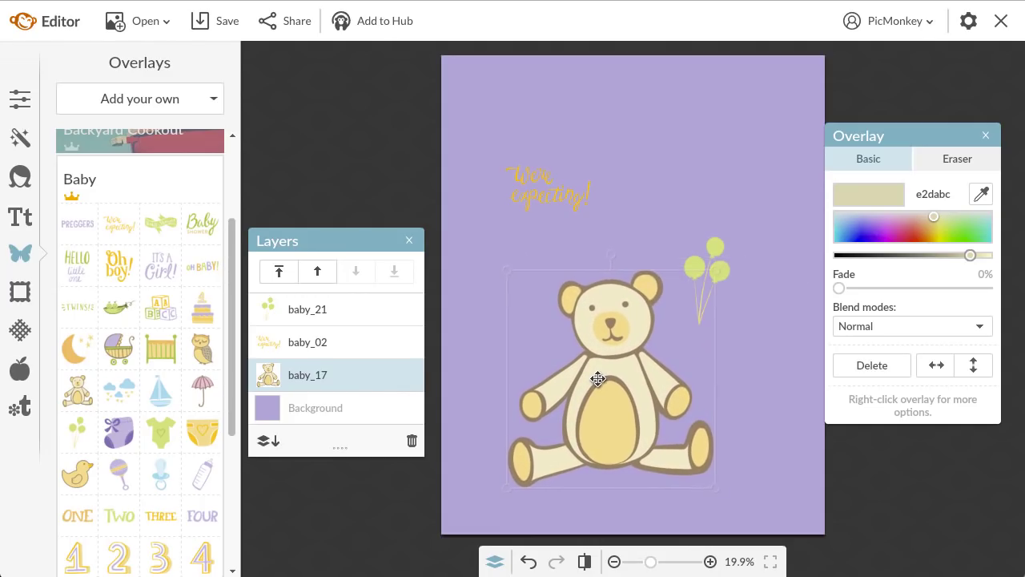
drag(713, 375, 748, 374)
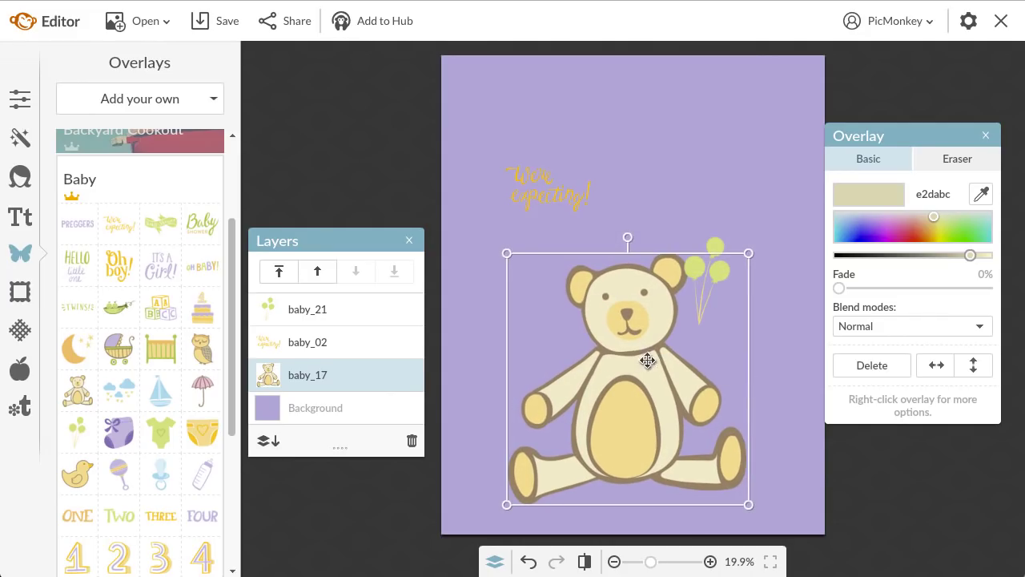
drag(632, 366, 644, 376)
drag(762, 263, 701, 304)
drag(629, 387, 650, 366)
Step: Enlarge the balloon bunch and position it so that the strings end at the bear's raised paw beside the balloons
click(710, 278)
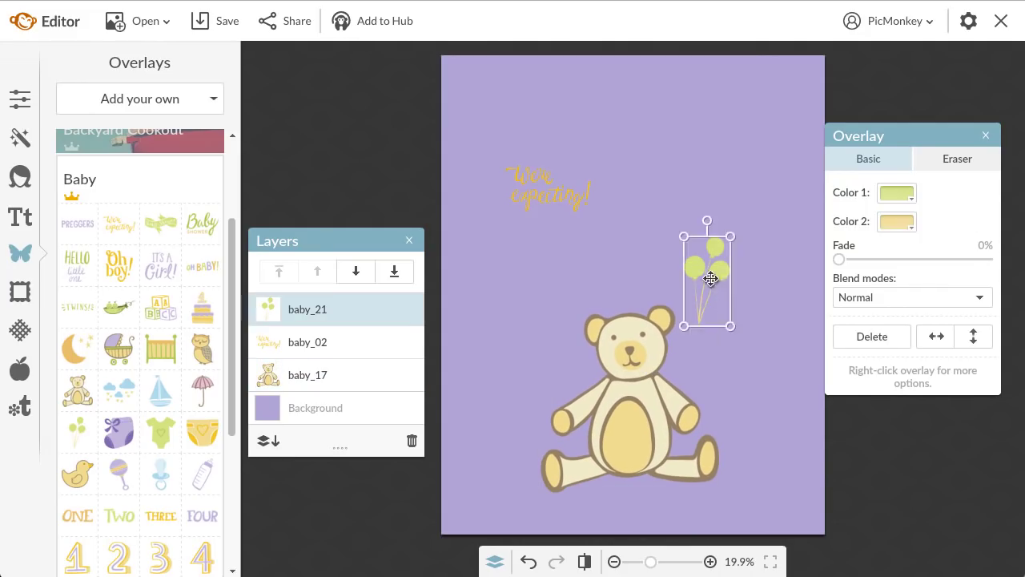
drag(711, 277, 706, 358)
drag(728, 319, 805, 106)
Step: Enlarge the "We're expecting!" lettering and place it across the upper part of the canvas
click(544, 186)
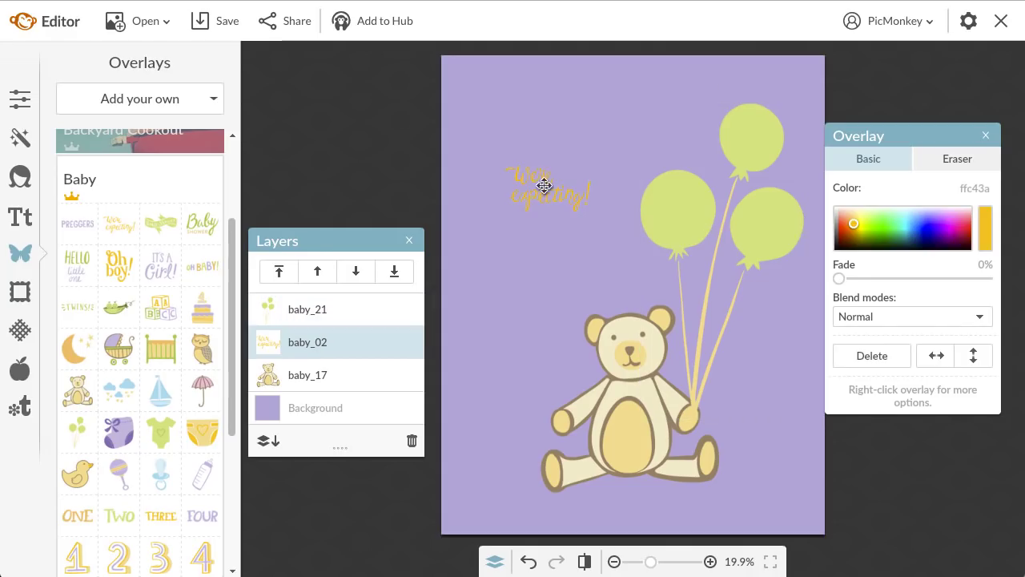
drag(544, 186, 838, 293)
drag(573, 229, 583, 189)
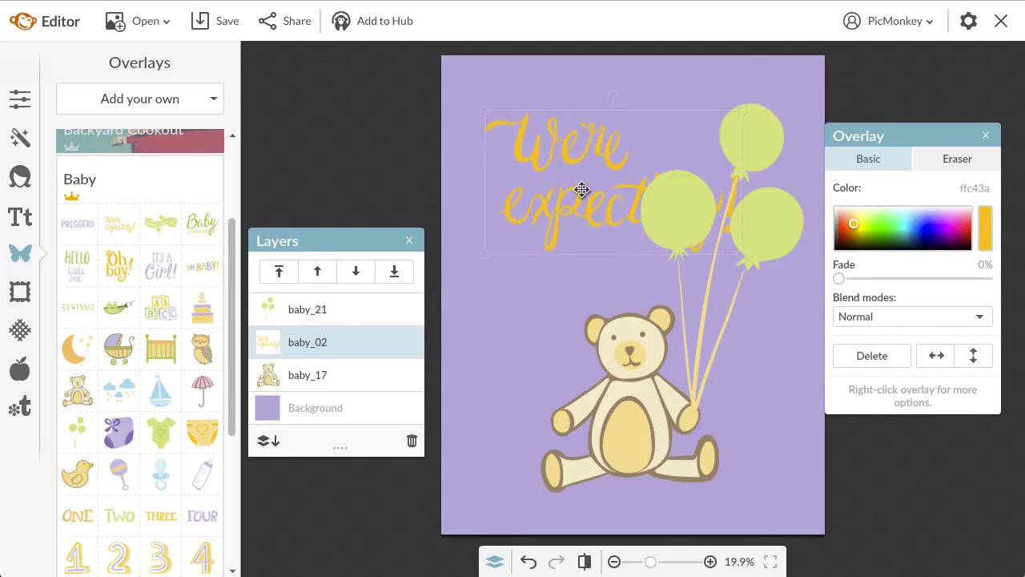
Step: Stretch the teddy bear wider and squash its height so that its proportions are distorted
click(621, 418)
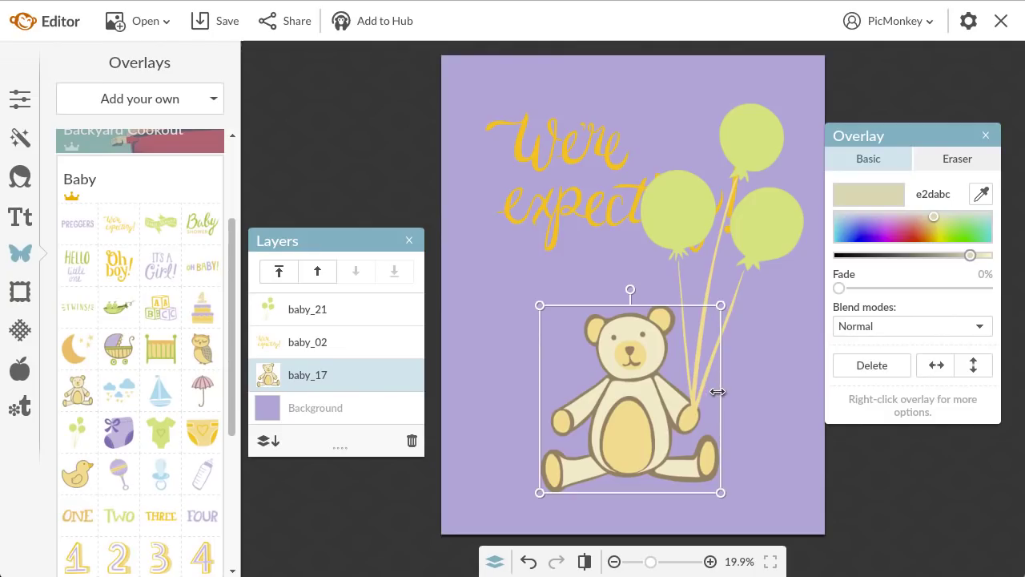
mouse_move(720, 378)
mouse_down()
mouse_move(851, 378)
mouse_move(738, 380)
mouse_up()
drag(640, 304, 640, 338)
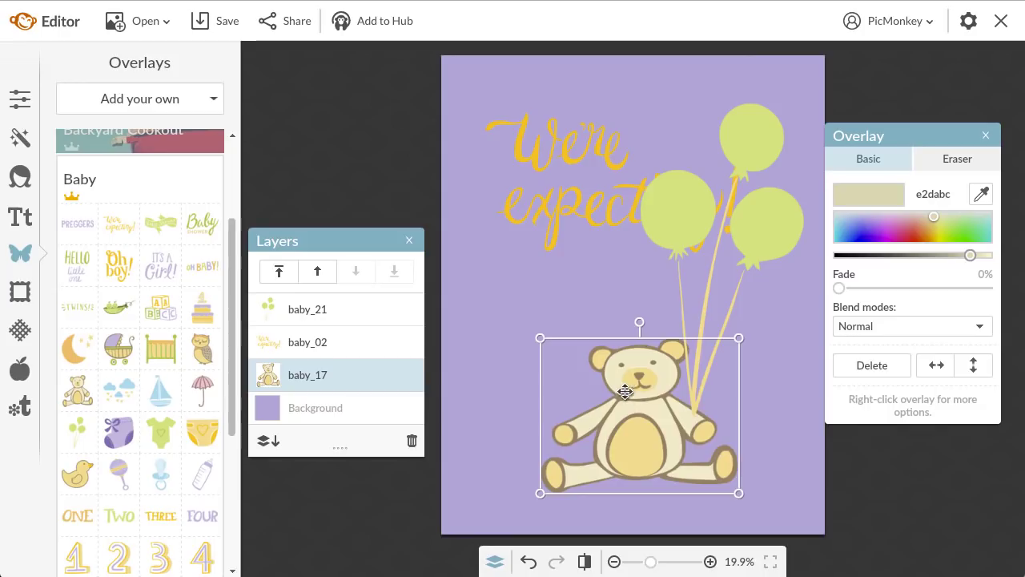
Step: Restore the teddy bear's original aspect ratio and reposition it beneath the balloons
right_click(625, 391)
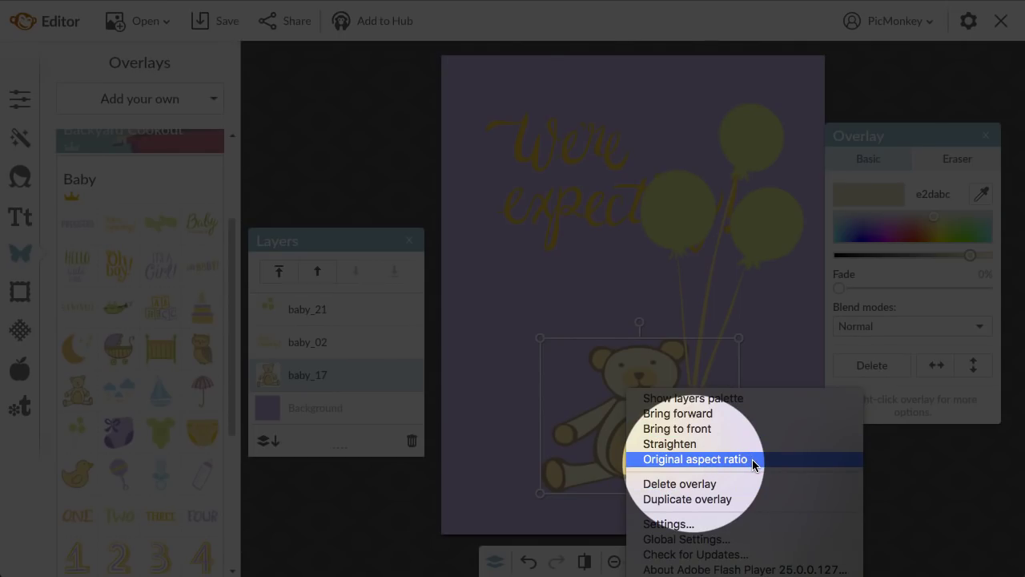
click(752, 459)
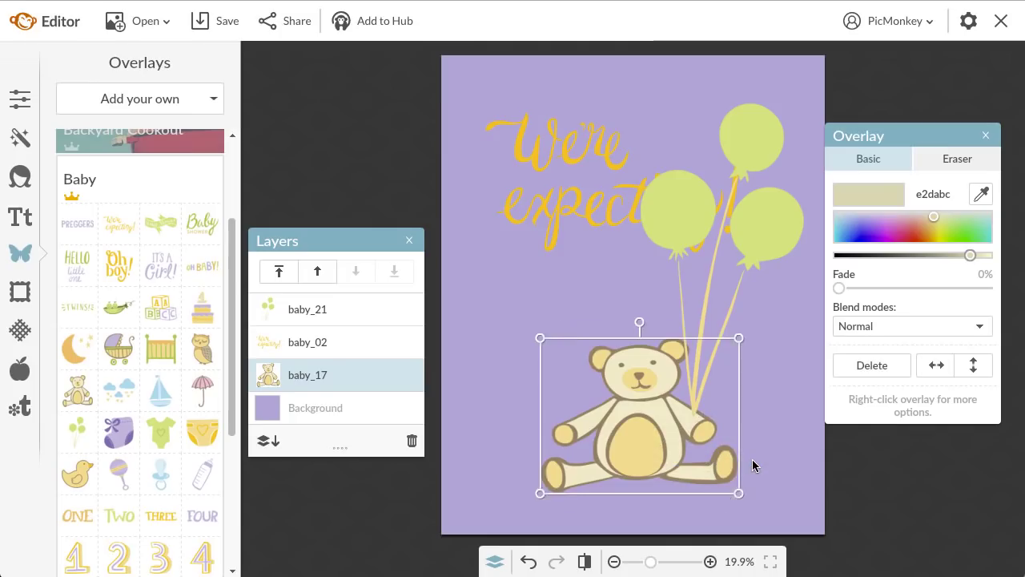
drag(640, 424, 636, 416)
Step: Bring the "We're expecting!" lettering to the front and send the balloon bunch to the back, behind the bear
drag(596, 209, 584, 202)
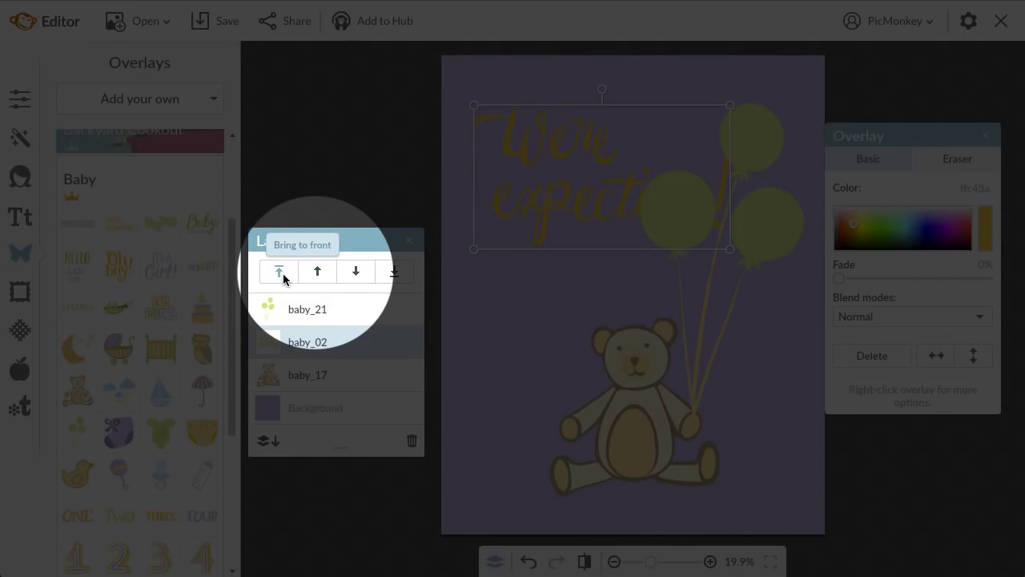
click(280, 273)
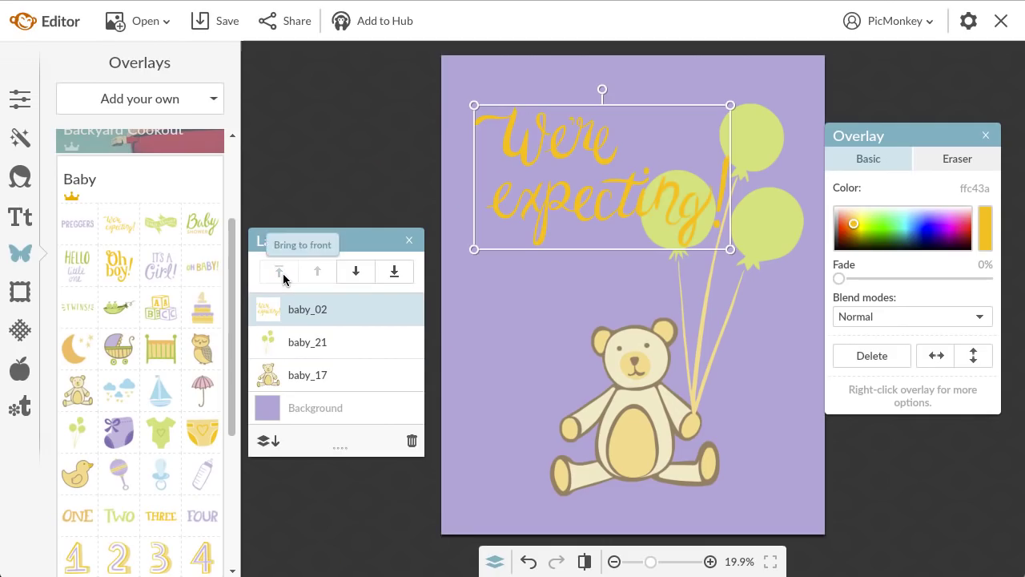
click(368, 339)
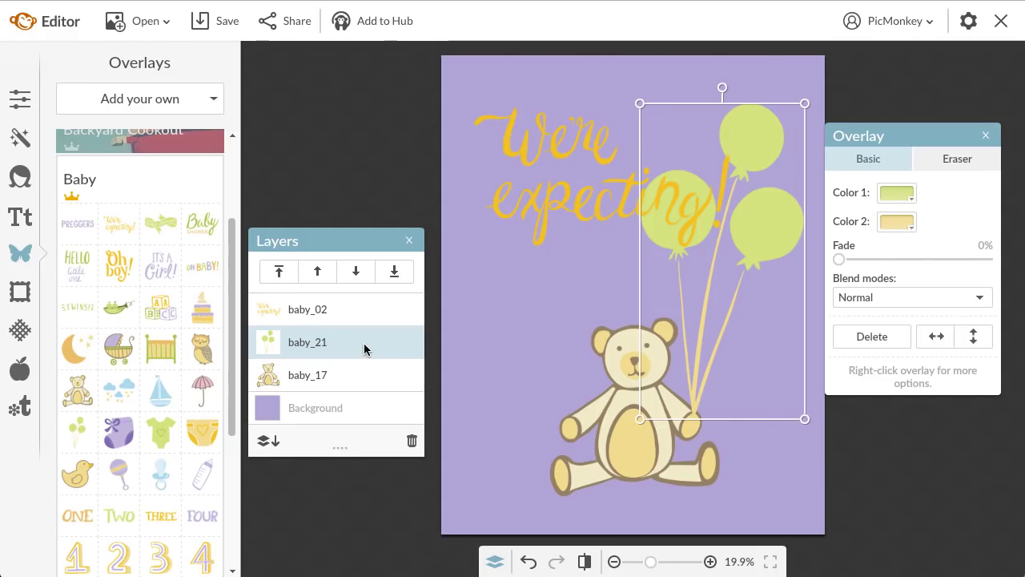
click(395, 270)
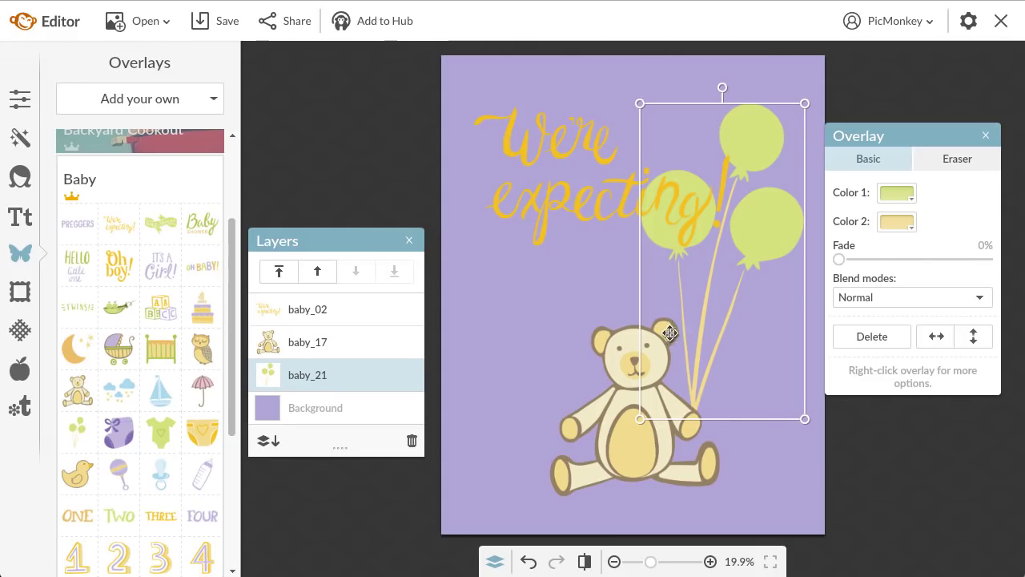
Step: Flip the teddy bear horizontally and back to its original direction
click(555, 342)
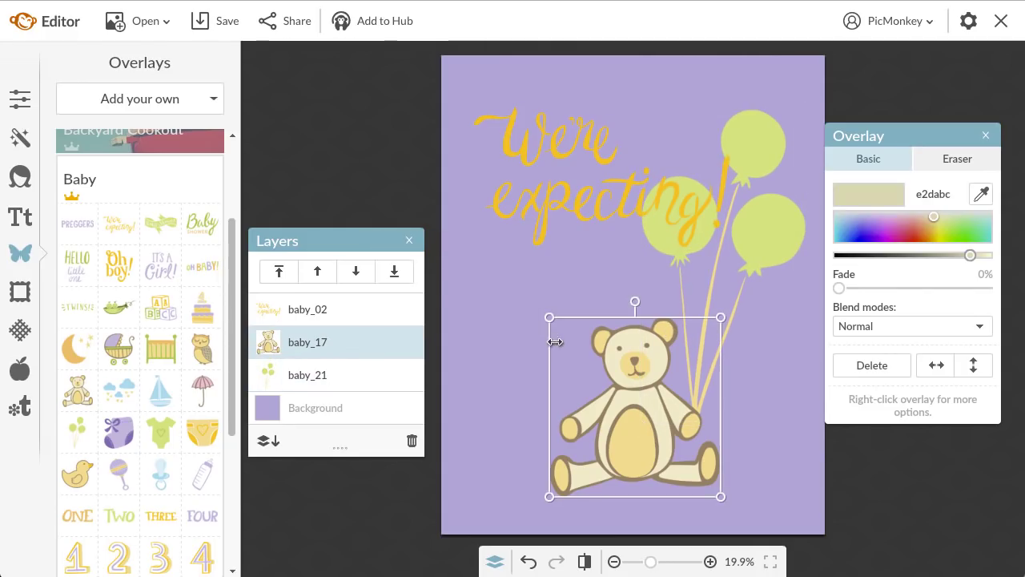
click(935, 367)
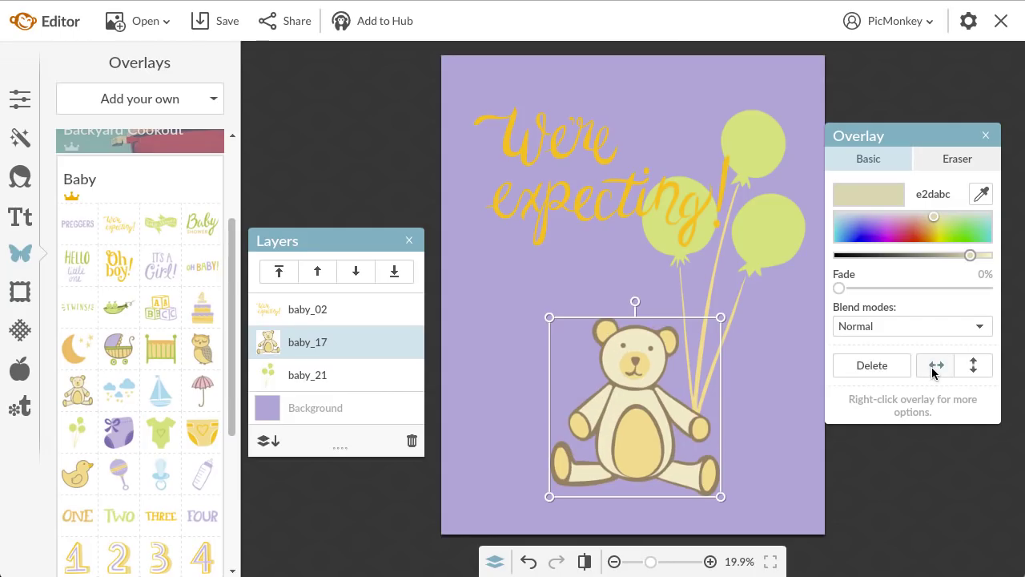
click(932, 370)
Step: Flip the balloon bunch vertically and back upright
click(783, 245)
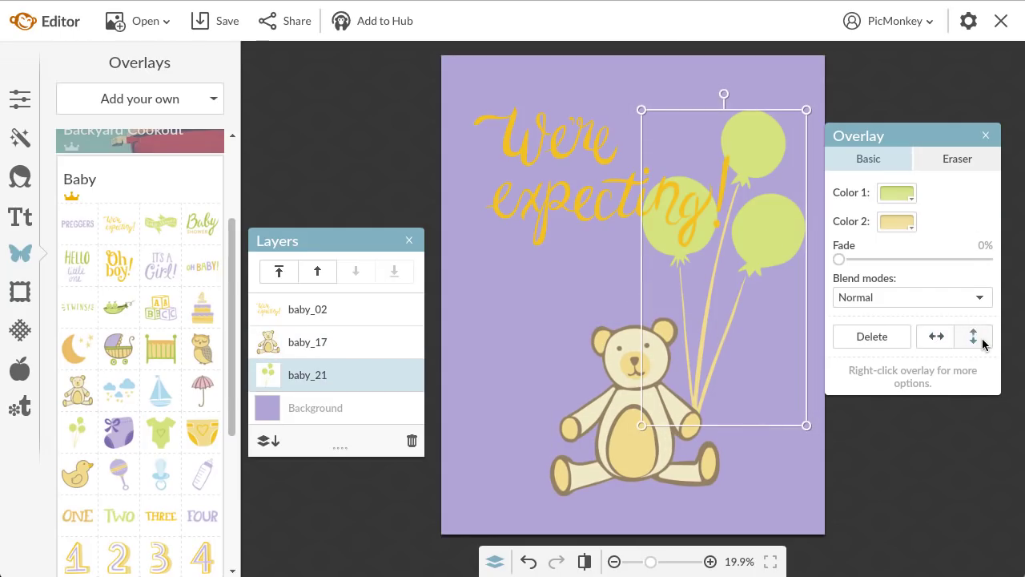
click(975, 337)
click(984, 343)
Step: Flip the "We're expecting!" lettering horizontally and back to readable
click(548, 205)
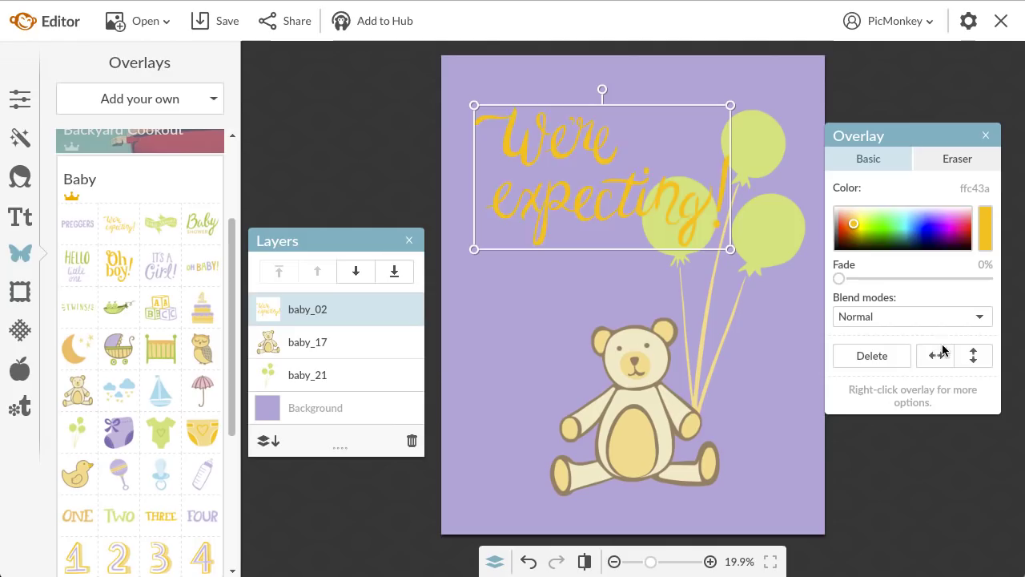
click(936, 355)
click(936, 355)
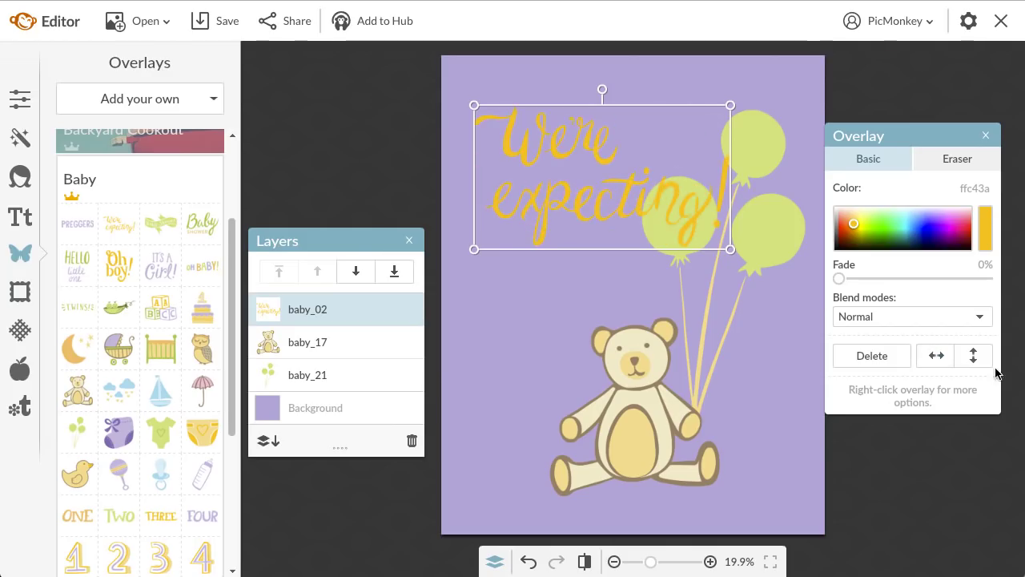
Step: Enlarge the teddy bear slightly and move it so that its paw meets the balloon strings
click(581, 362)
drag(548, 317, 521, 290)
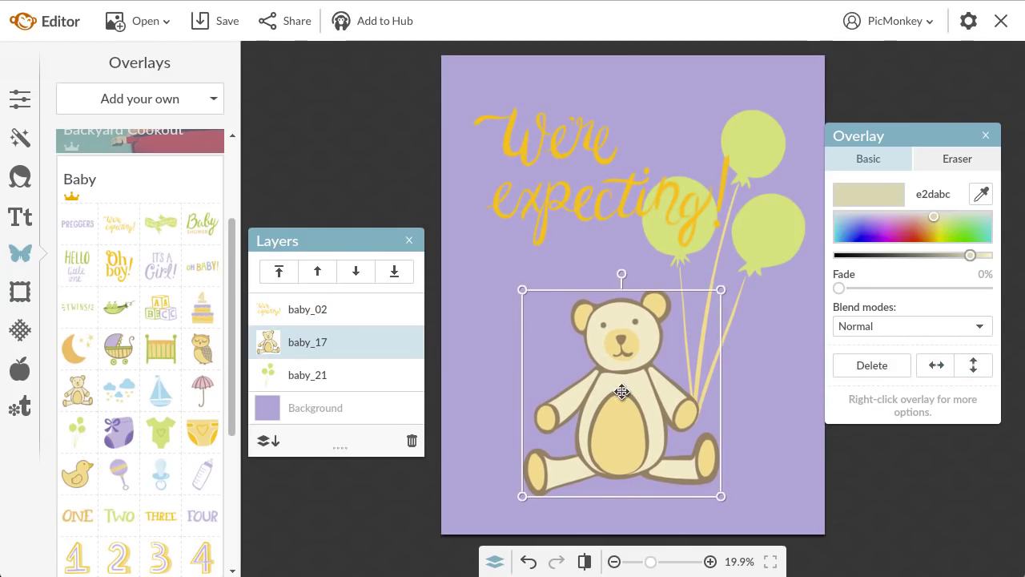
drag(625, 392, 637, 397)
Step: Try dark purple 7000a1 on the "We're expecting!" lettering, followed by colours sampled from the canvas background and the bear's cream body
click(621, 196)
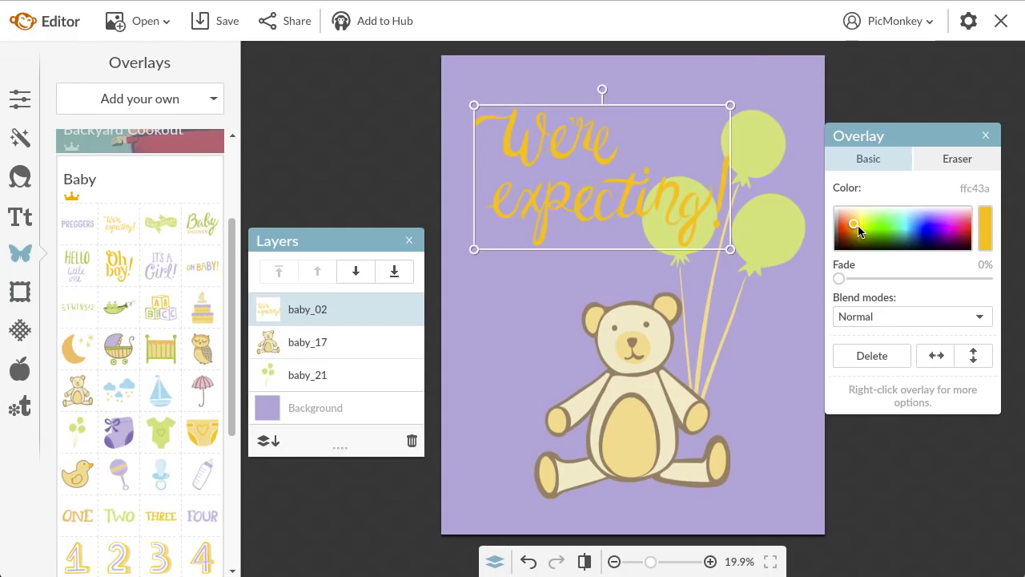
mouse_move(855, 221)
mouse_down()
mouse_move(938, 229)
mouse_move(861, 259)
mouse_move(926, 229)
mouse_move(943, 236)
mouse_up()
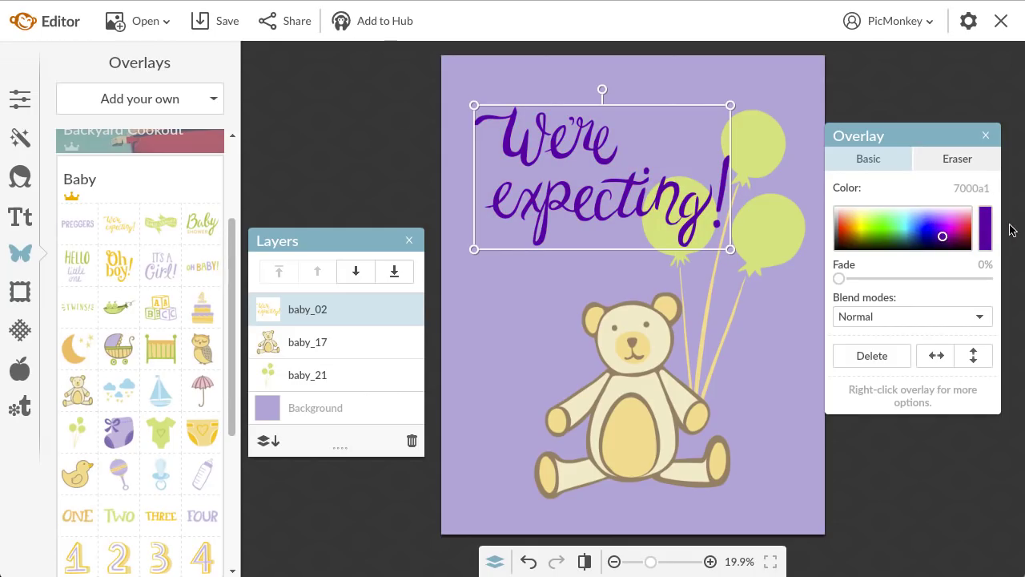
click(985, 233)
click(778, 282)
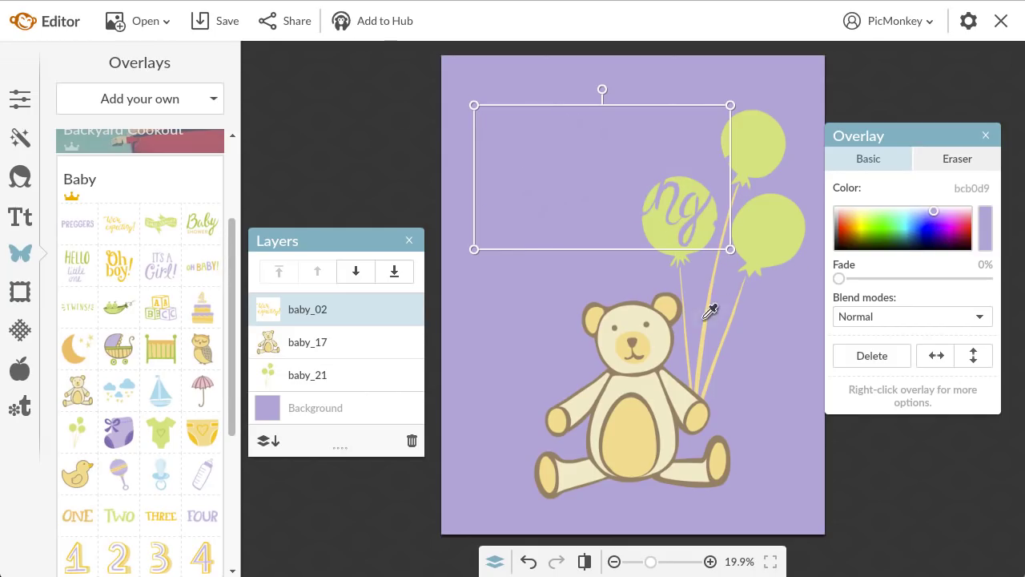
click(637, 385)
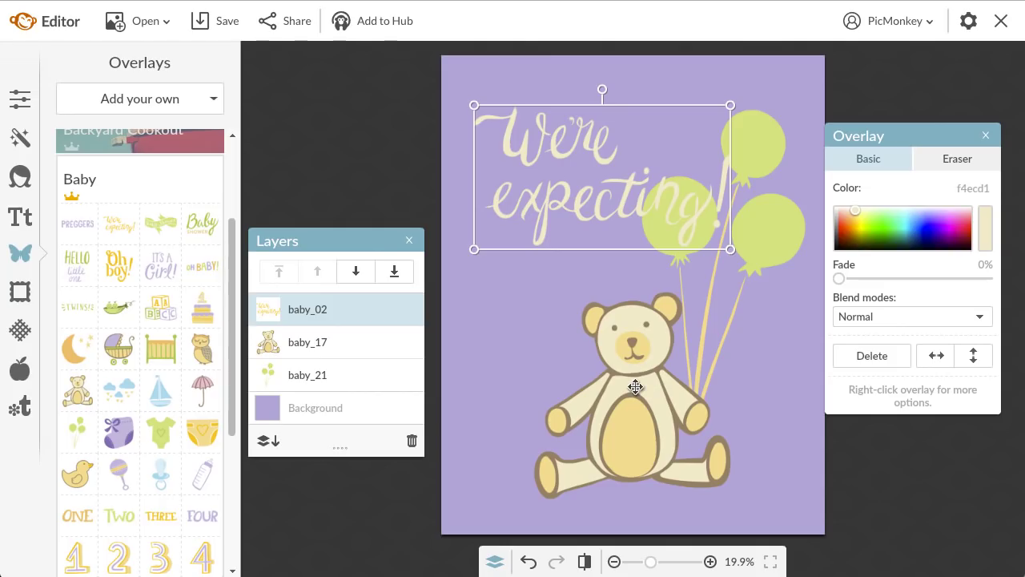
Step: Set the colour of the "We're expecting!" lettering to white, hex ffffff
click(975, 189)
text(fffff)
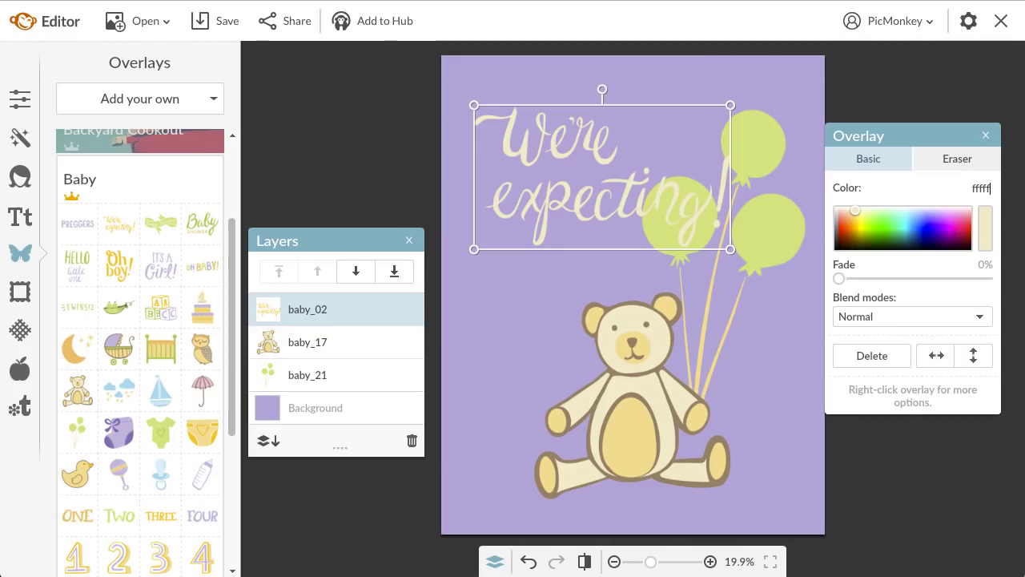
text(f)
key(Return)
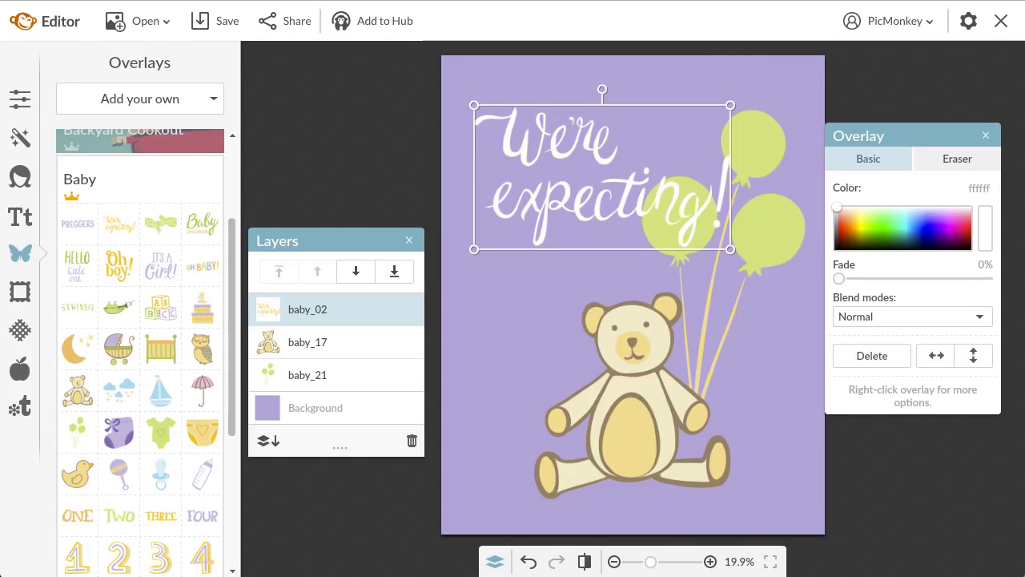
Step: Make Color 1 of the balloon bunch transparent
click(773, 245)
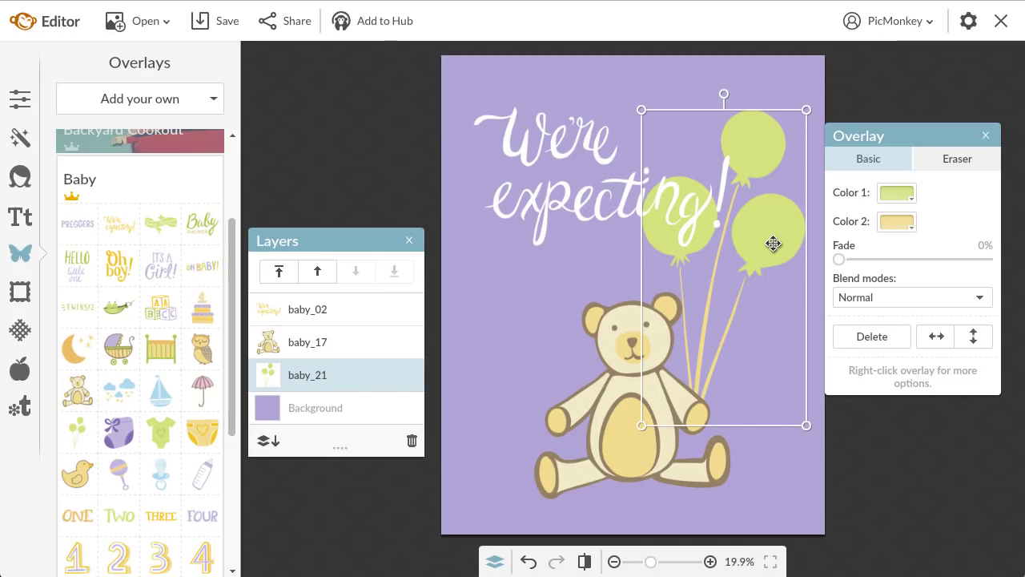
click(899, 194)
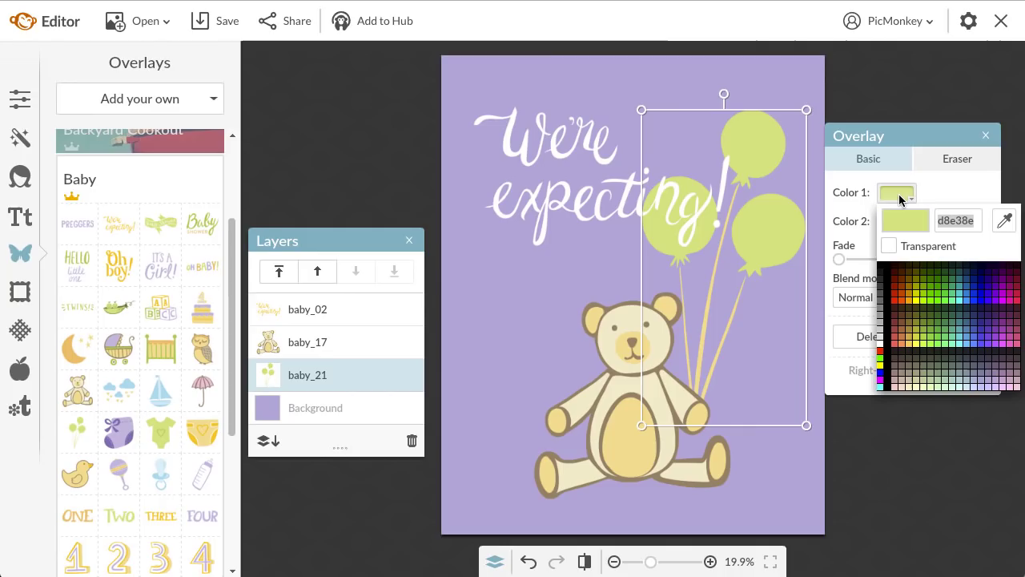
click(890, 246)
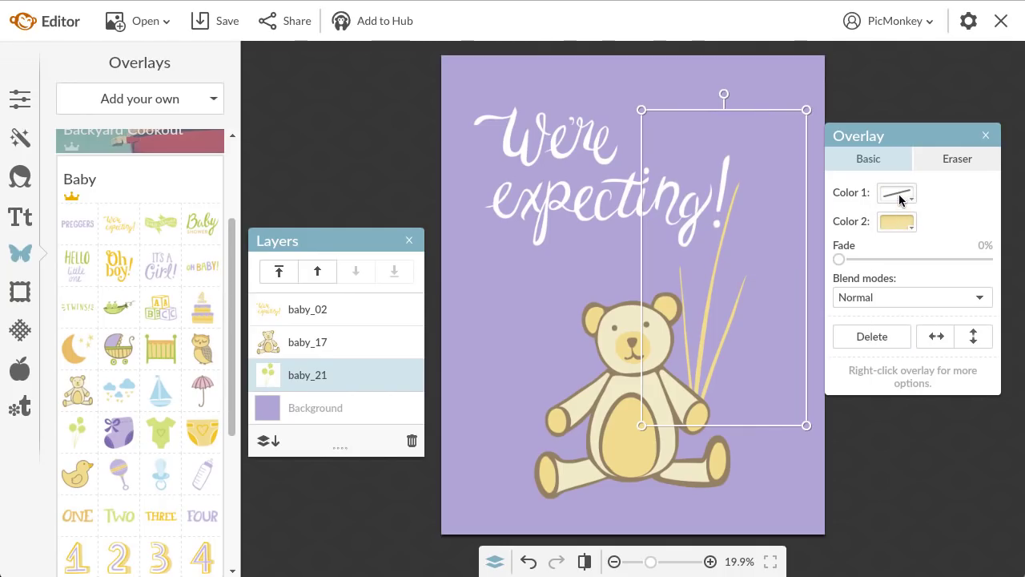
Step: Turn off transparency for the balloons' Color 1, try bright green, and sample a soft green from the Baby Shower overlay thumbnail
click(898, 193)
click(888, 246)
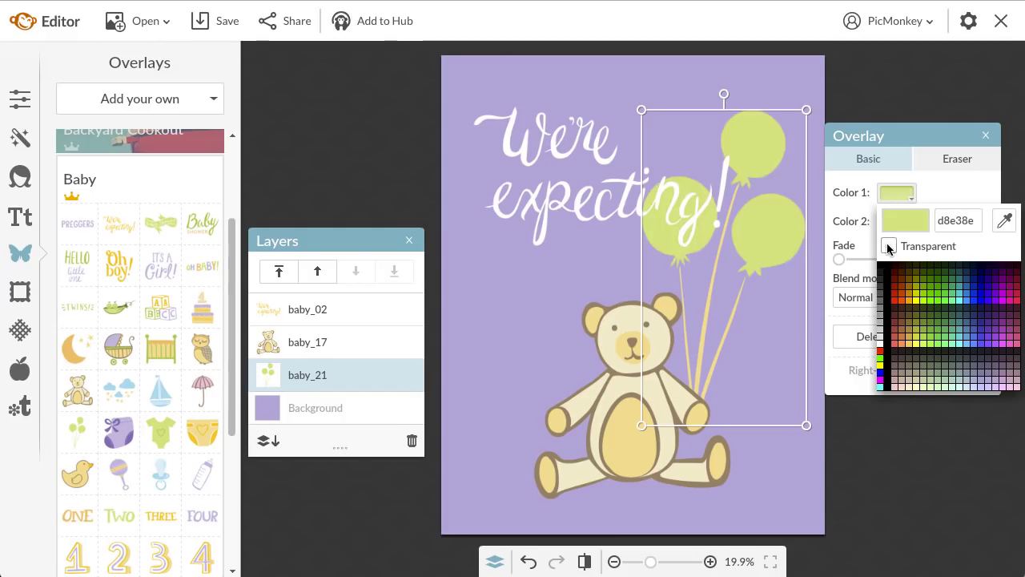
click(989, 366)
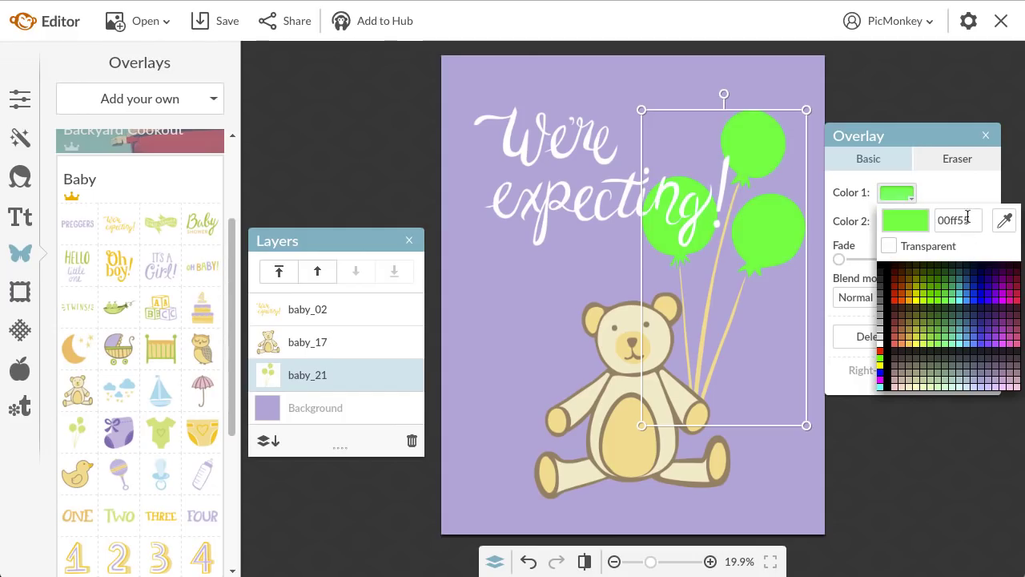
click(1009, 224)
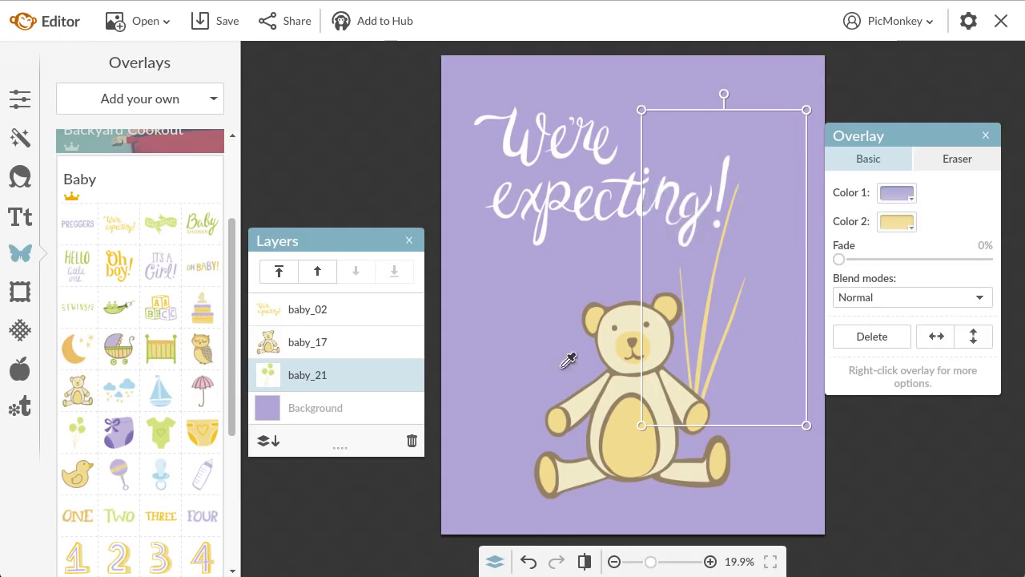
click(199, 222)
Step: Set the balloon strings' Color 2 to the yellow sampled from the teddy bear's paw
click(897, 222)
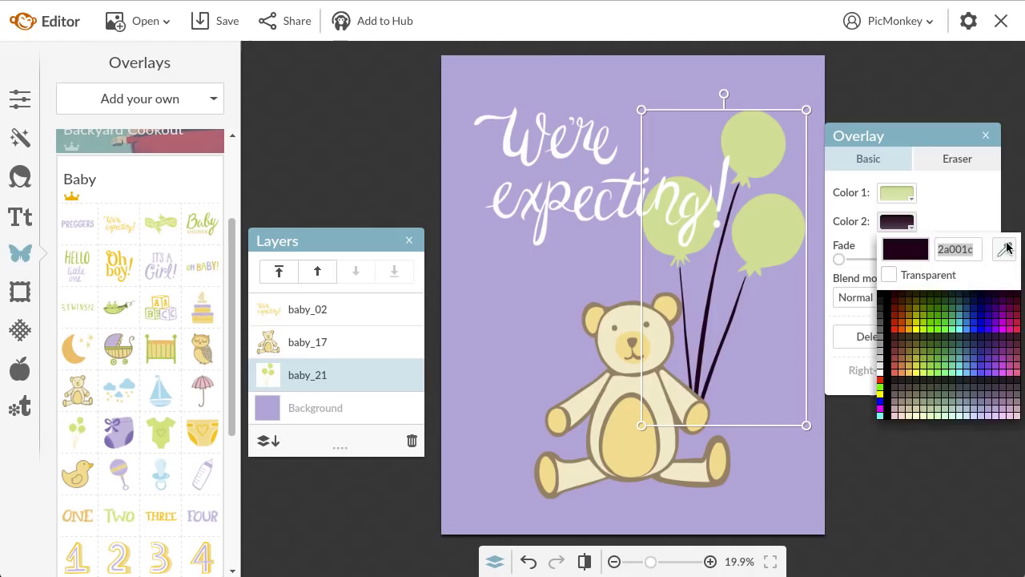
click(1001, 249)
click(697, 420)
Step: Try purple, light green bbe2b6 and pinkish red e27583 tints on the teddy bear, and undo the last colour change
click(589, 433)
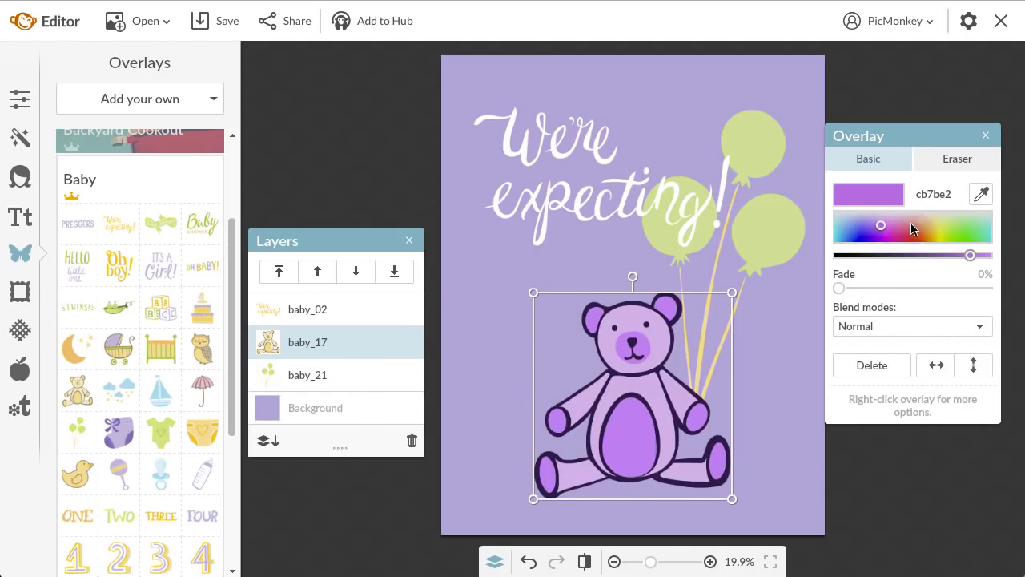
click(963, 222)
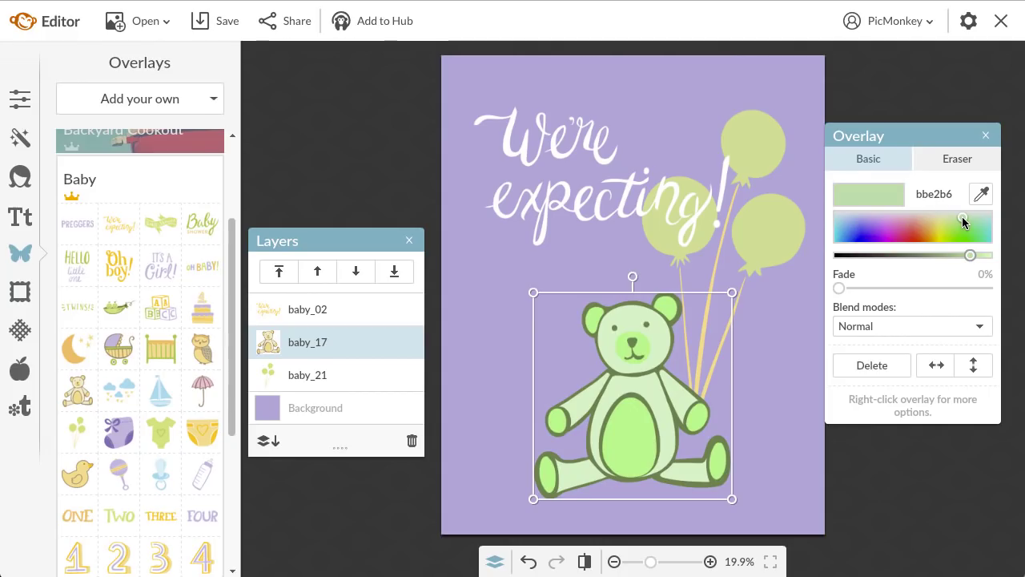
drag(942, 225, 924, 228)
click(911, 230)
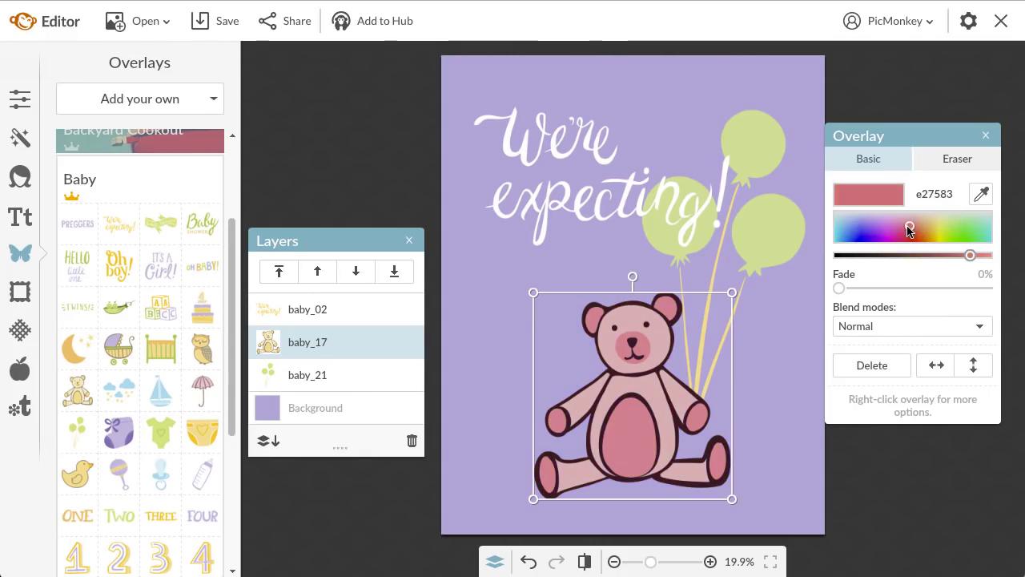
mouse_move(970, 254)
mouse_down()
mouse_move(868, 254)
mouse_move(969, 254)
mouse_up()
click(528, 561)
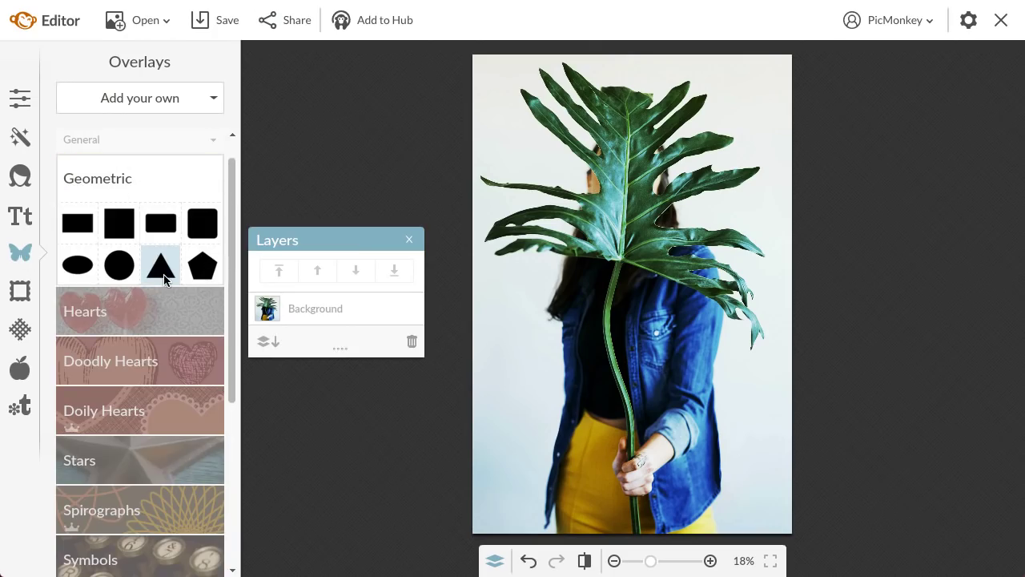
Step: Add a geometric triangle overlay to the leaf photo, enlarge it and place it over the middle of the figure
click(161, 266)
drag(646, 299, 751, 173)
drag(635, 281, 624, 299)
Step: Set the triangle's Color 2 to magenta, hex F740c6
click(897, 221)
text(F)
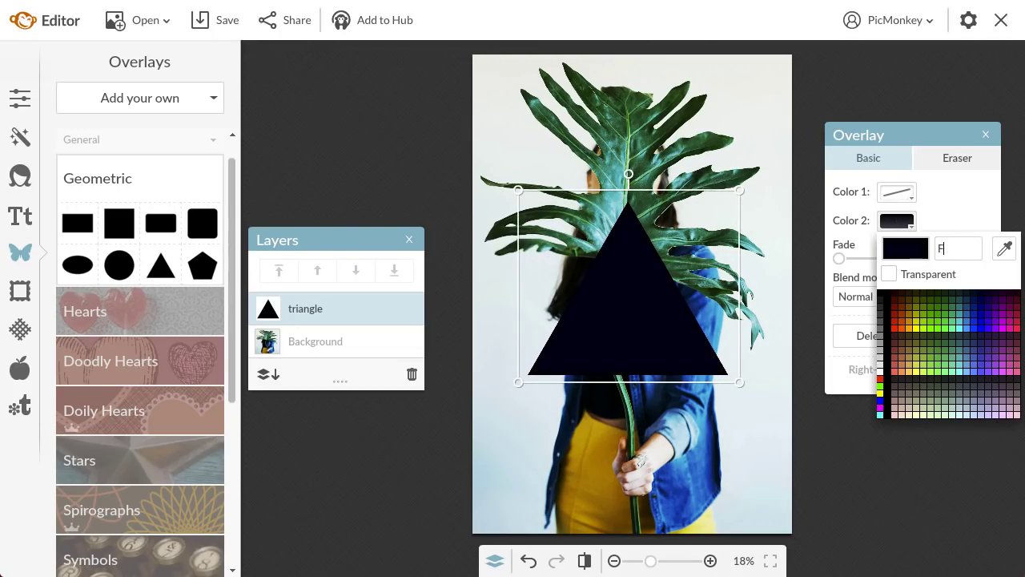
text(740c6)
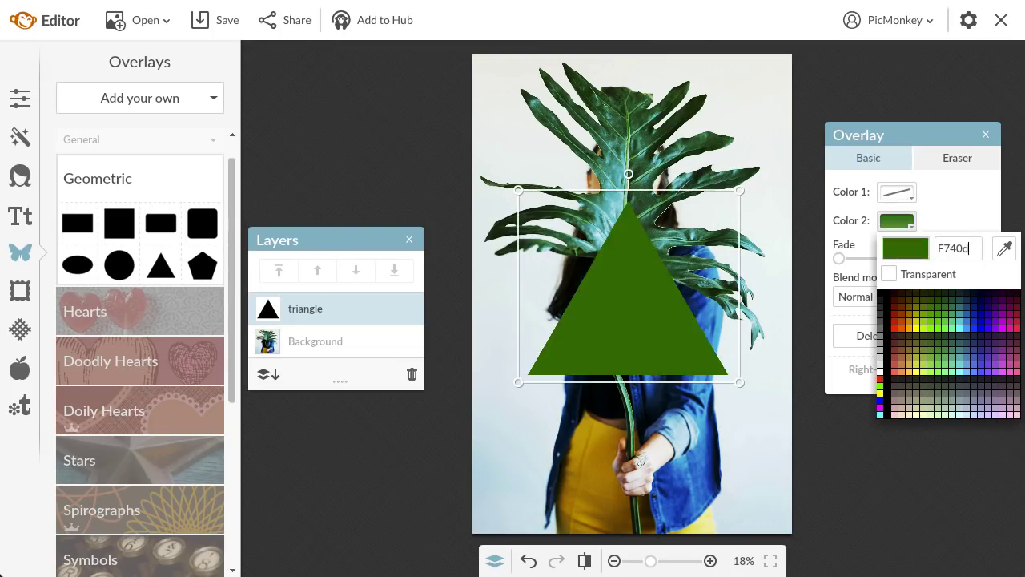
key(Return)
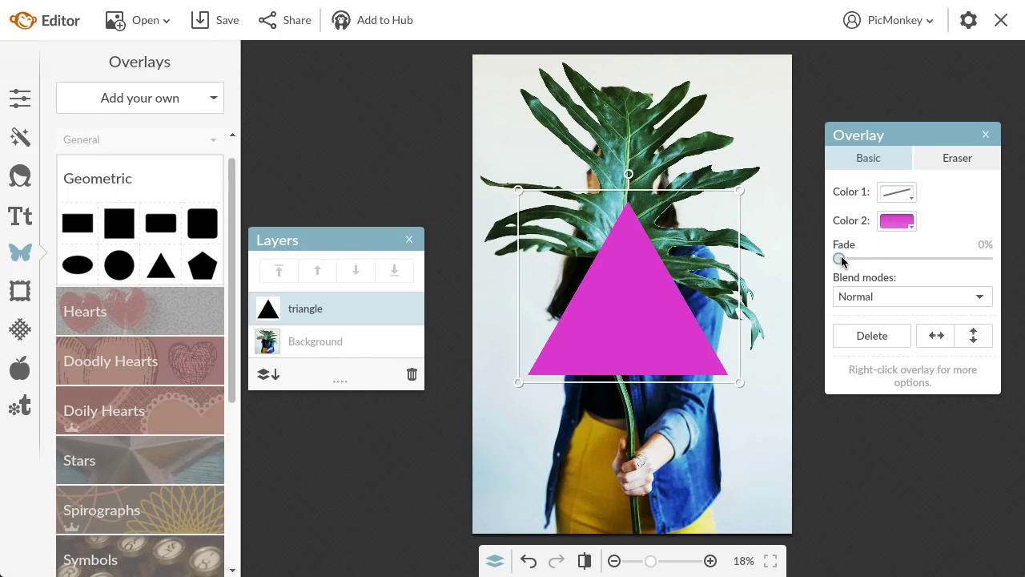
Step: Keep the triangle's fade at 0% and set its blend mode to Multiply
mouse_move(839, 258)
mouse_down()
mouse_move(985, 258)
mouse_move(837, 258)
mouse_up()
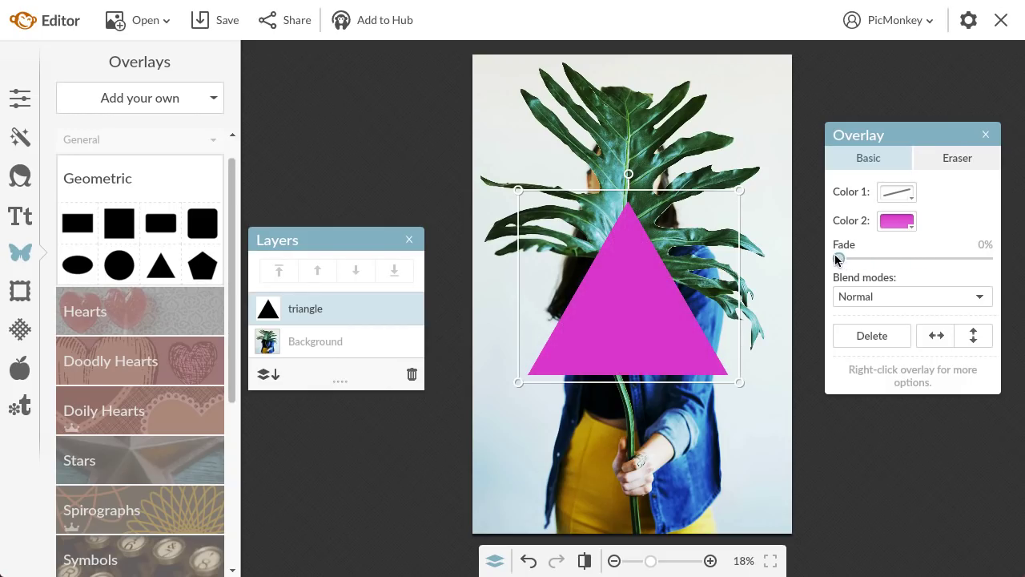
click(874, 290)
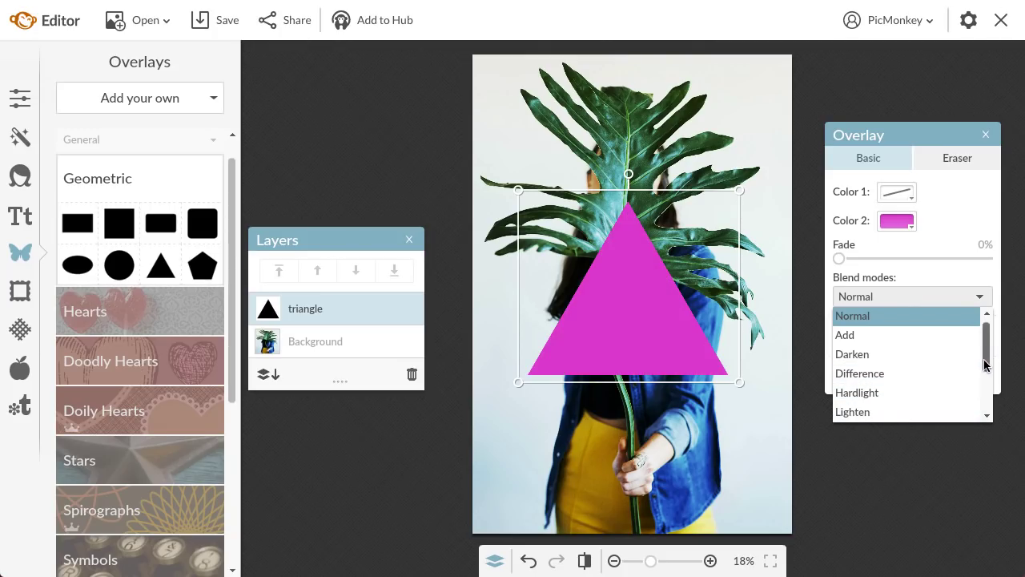
drag(983, 359, 988, 418)
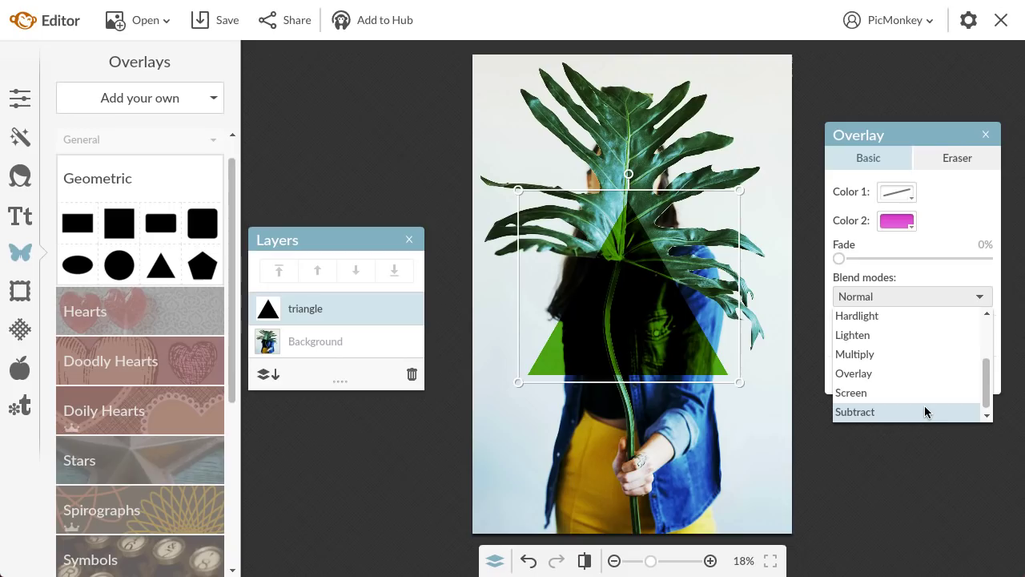
click(929, 354)
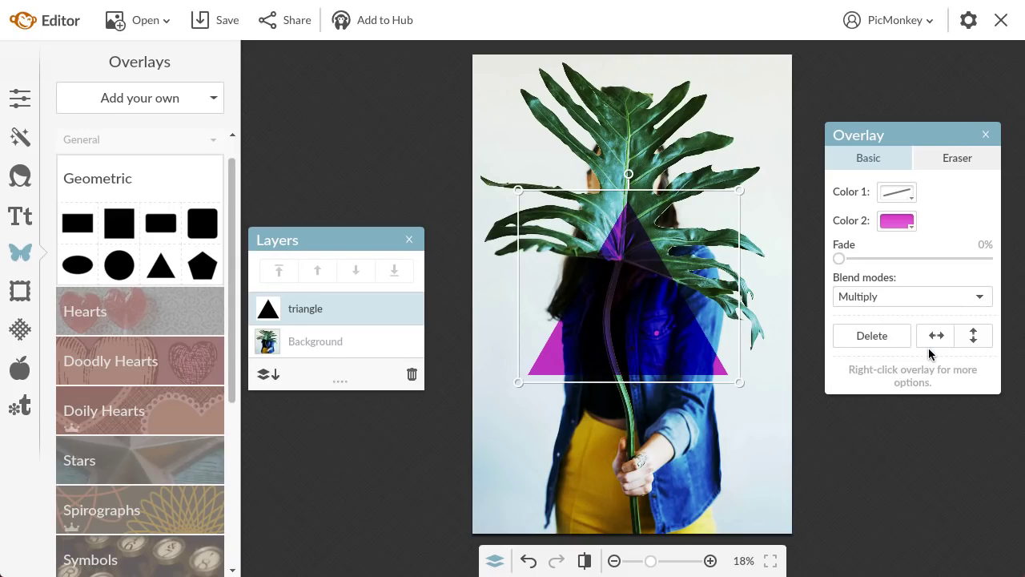
Step: Add the text "FAS" in Montserrat and set its colour to white
text(t)
text(FAS)
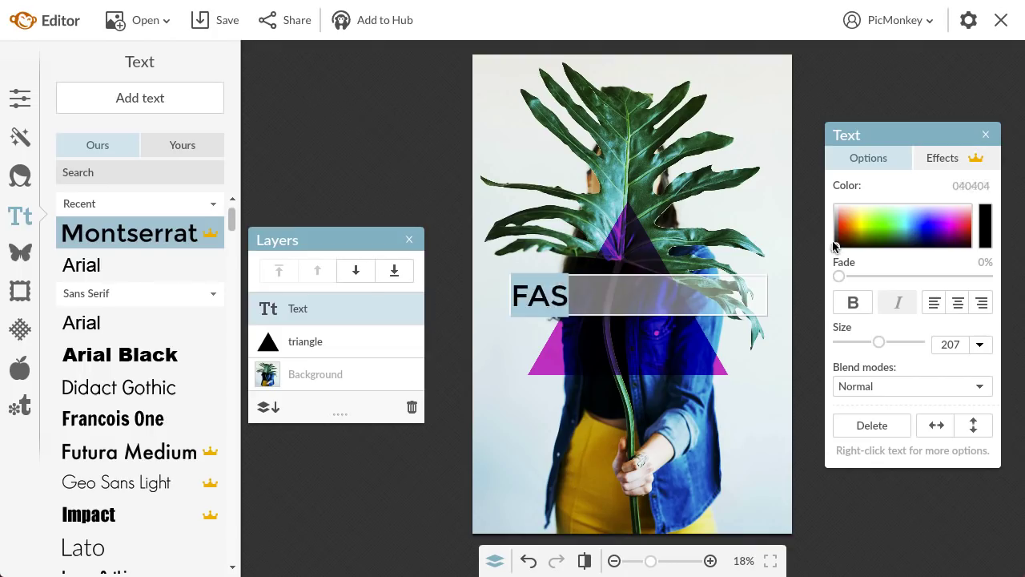
click(835, 205)
Step: Widen the FAS text box to the photo's full width, centre-align it, move it up slightly and set its size to 261
drag(767, 295, 791, 295)
drag(511, 294, 474, 295)
click(958, 303)
drag(632, 295, 632, 279)
drag(878, 342, 885, 342)
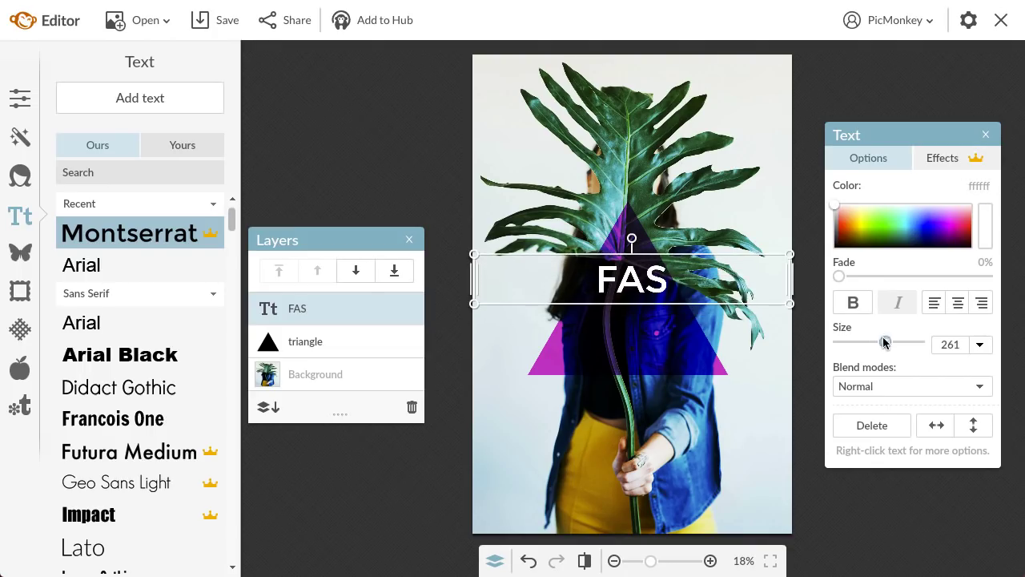
Step: Duplicate the FAS text, place the copy directly below it and change its wording to "HION"
click(647, 325)
right_click(656, 277)
click(711, 394)
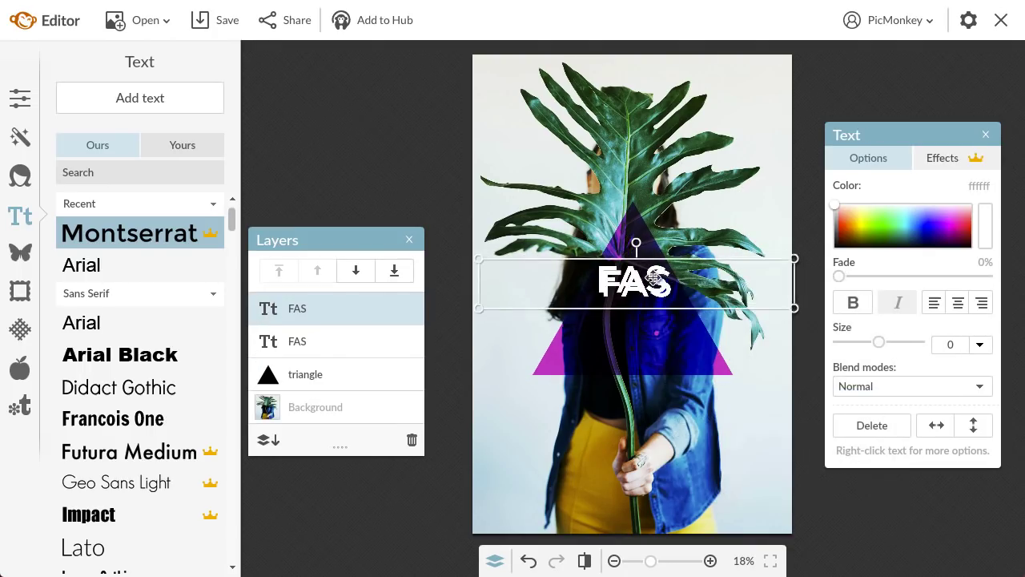
drag(654, 277, 654, 317)
double_click(654, 317)
text(HION)
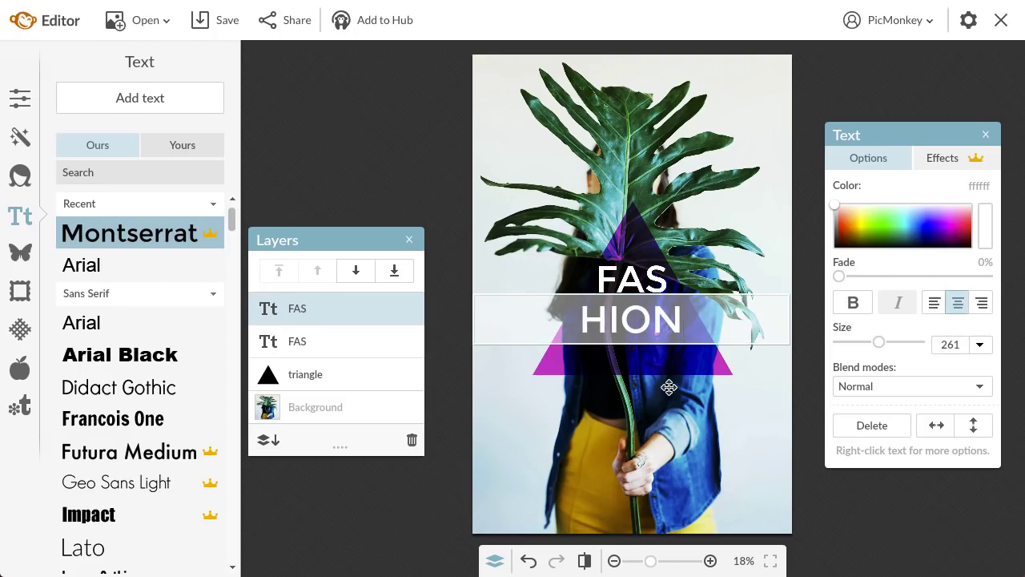
Step: Duplicate the magenta triangle and set the copy's Color 2 to yellow, hex ffff00
click(665, 372)
right_click(664, 367)
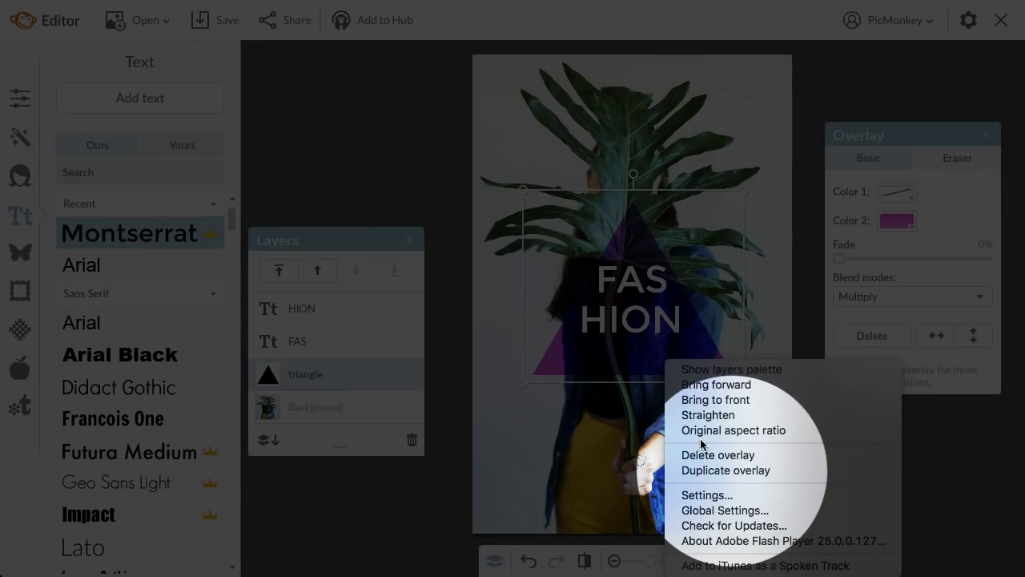
click(702, 470)
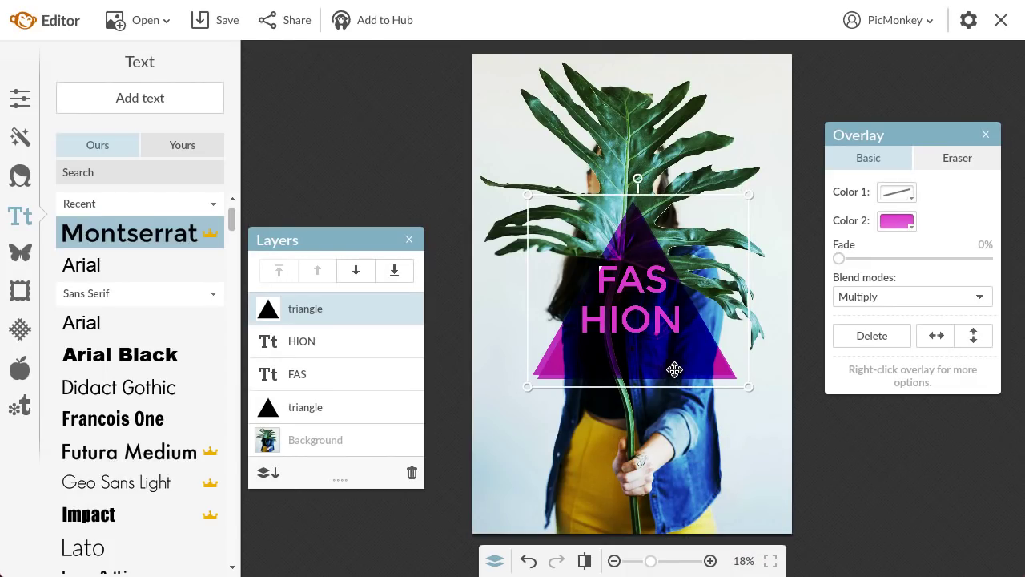
click(910, 222)
text(ffff00)
key(Return)
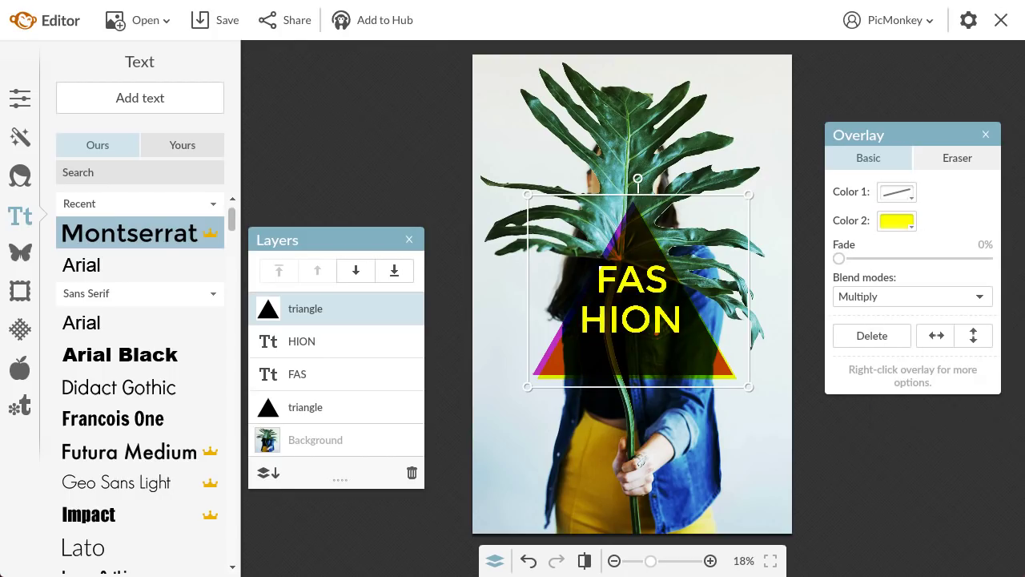
Step: Set the yellow triangle's blend mode to Overlay and shift it slightly to the left
click(920, 300)
click(919, 369)
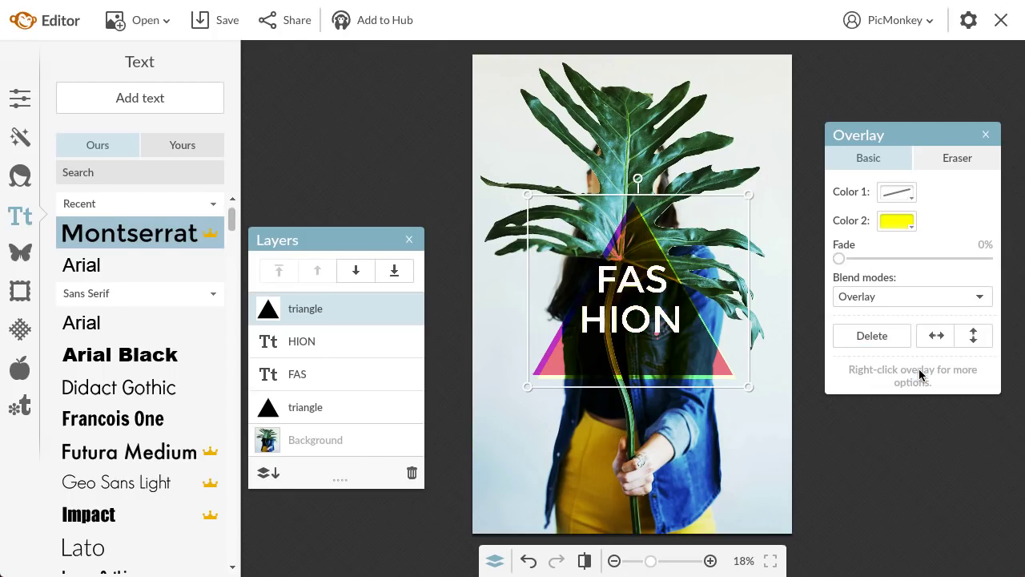
drag(540, 281, 523, 284)
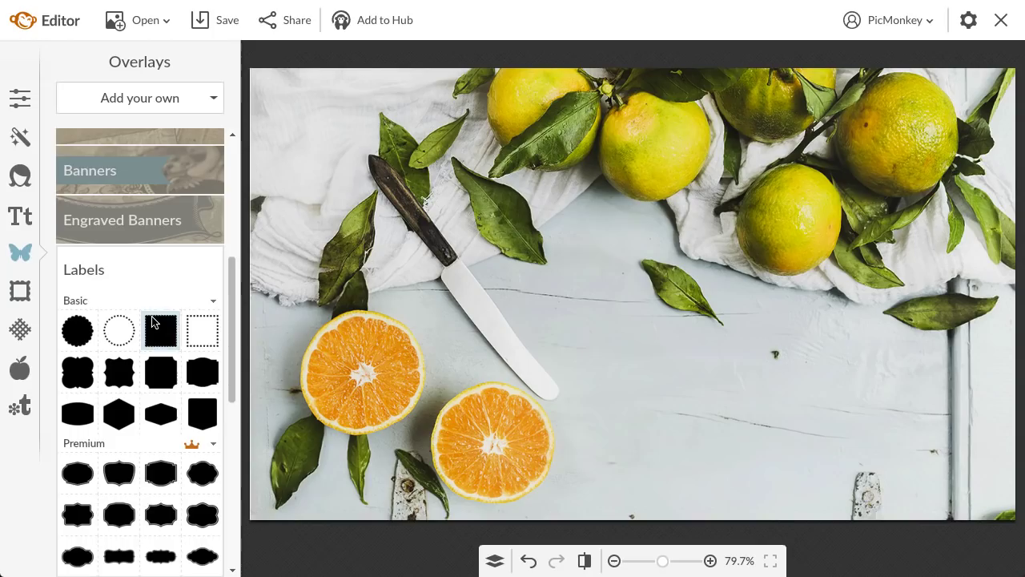
Step: Add a premium bracket-shaped label overlay to the citrus photo and make its Color 1 transparent so only the white outline remains
scroll(236, 339, down, 2)
click(126, 482)
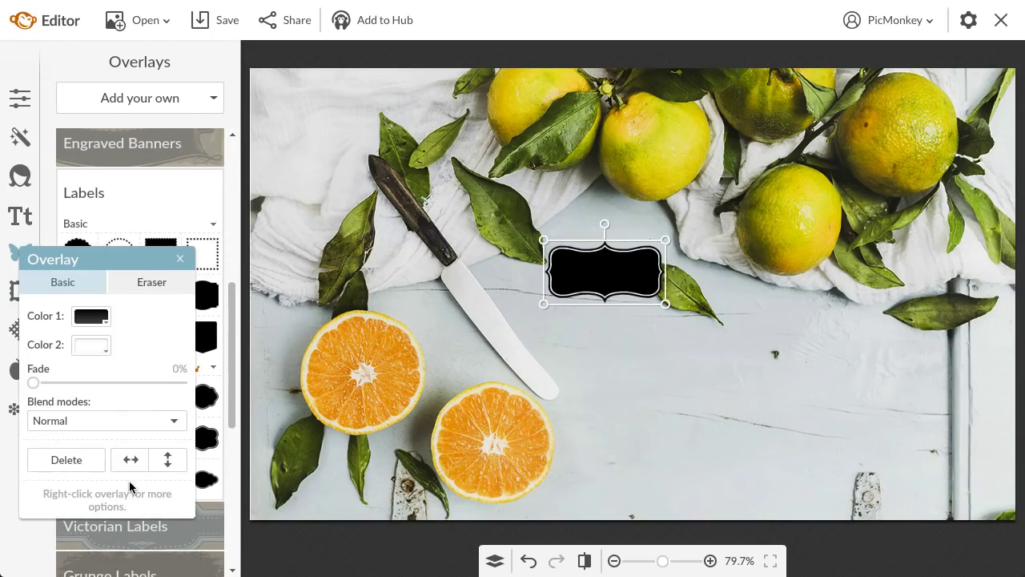
drag(124, 259, 71, 228)
click(884, 238)
click(873, 288)
click(954, 219)
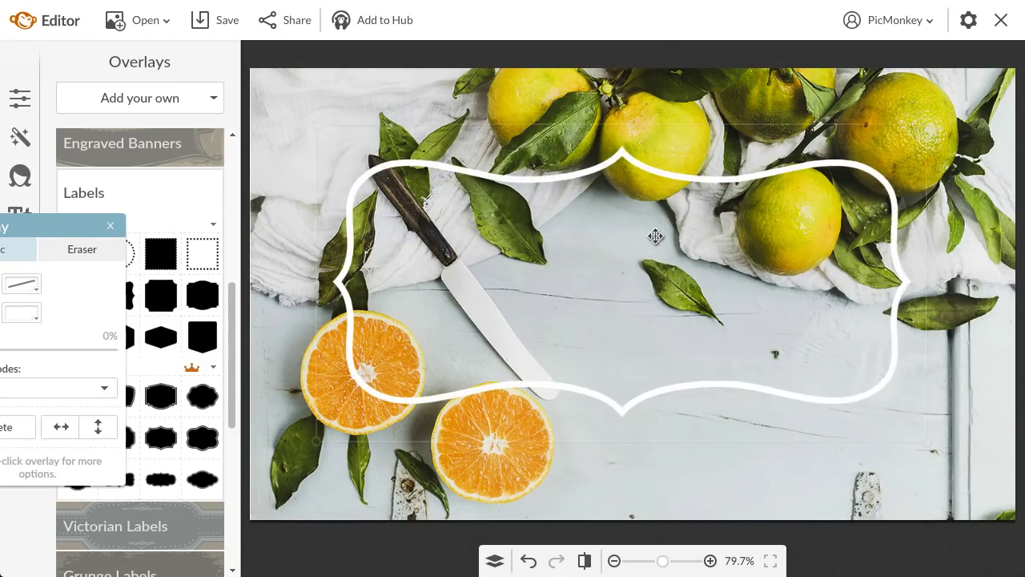
Step: Enlarge and stretch the white label outline, centring it across most of the citrus photo
drag(655, 237, 650, 231)
drag(925, 436, 973, 463)
drag(876, 358, 862, 357)
drag(678, 465, 678, 477)
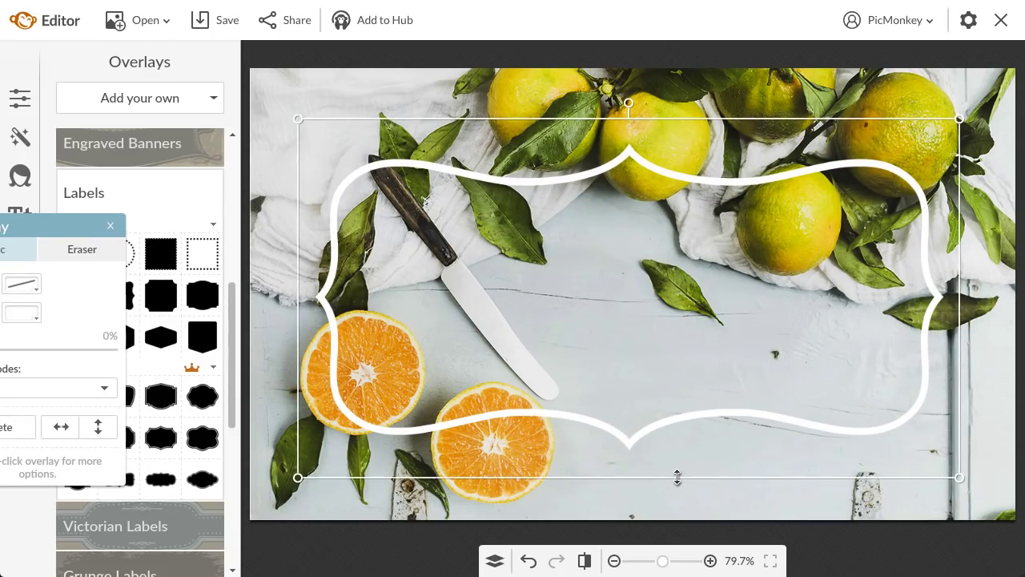
click(820, 525)
Step: Erase the label outline over the left orange half at eraser size 17, and restore its ends with a size 10 brush
drag(663, 561, 680, 561)
drag(965, 553, 930, 562)
click(476, 362)
drag(56, 227, 138, 211)
click(179, 237)
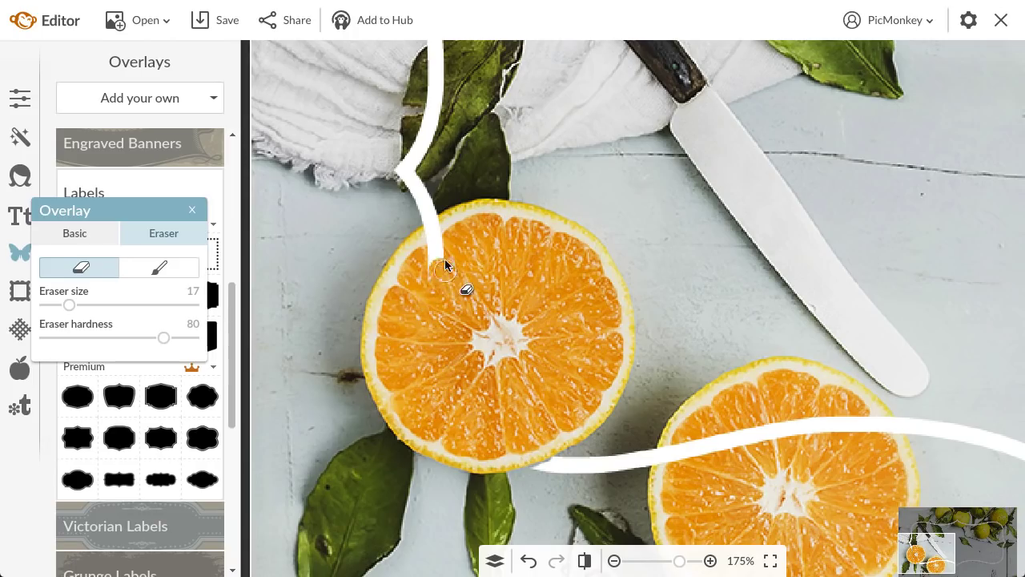
click(159, 266)
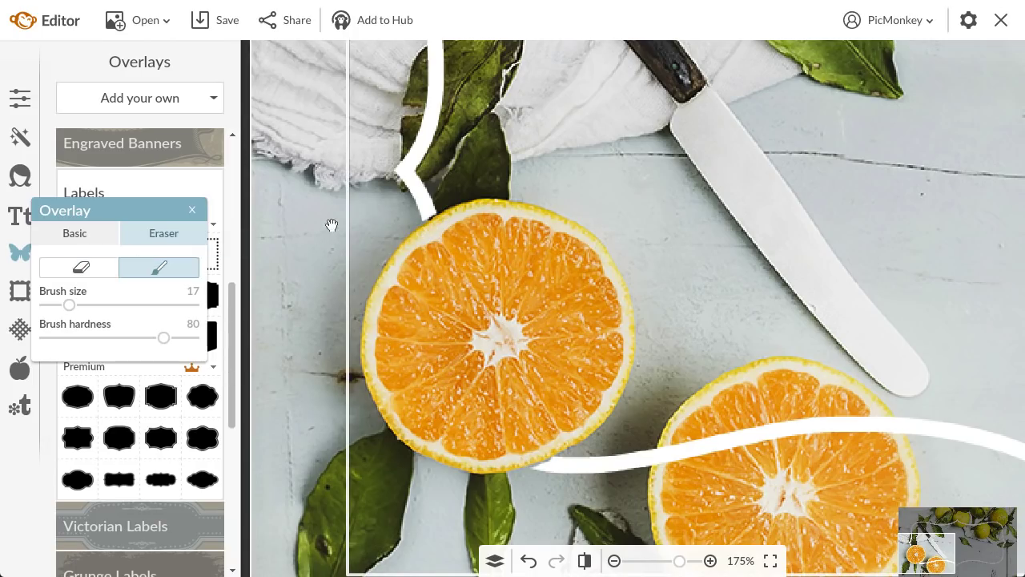
drag(69, 307, 59, 305)
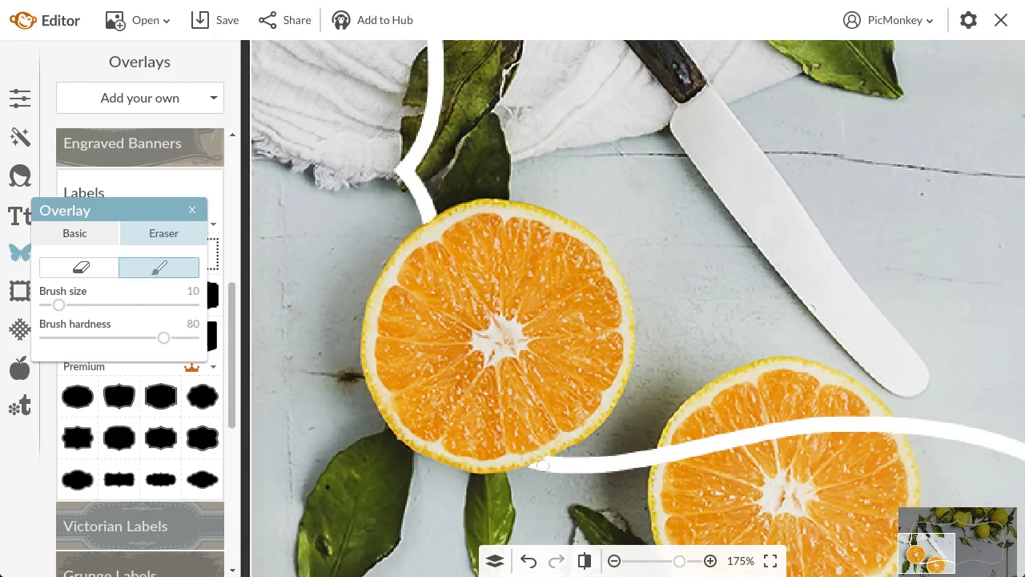
Step: Erase the label outline over the lower orange half at eraser size 29, and restore its ends with a size 15 brush
drag(938, 561, 952, 570)
click(70, 270)
drag(59, 306, 86, 306)
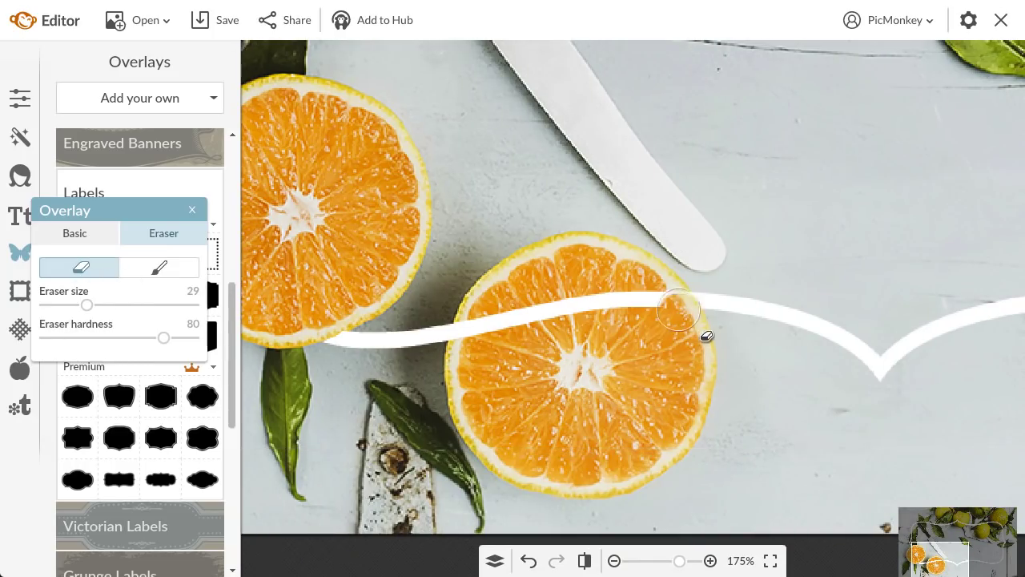
drag(679, 310, 459, 335)
click(158, 268)
drag(58, 305, 67, 305)
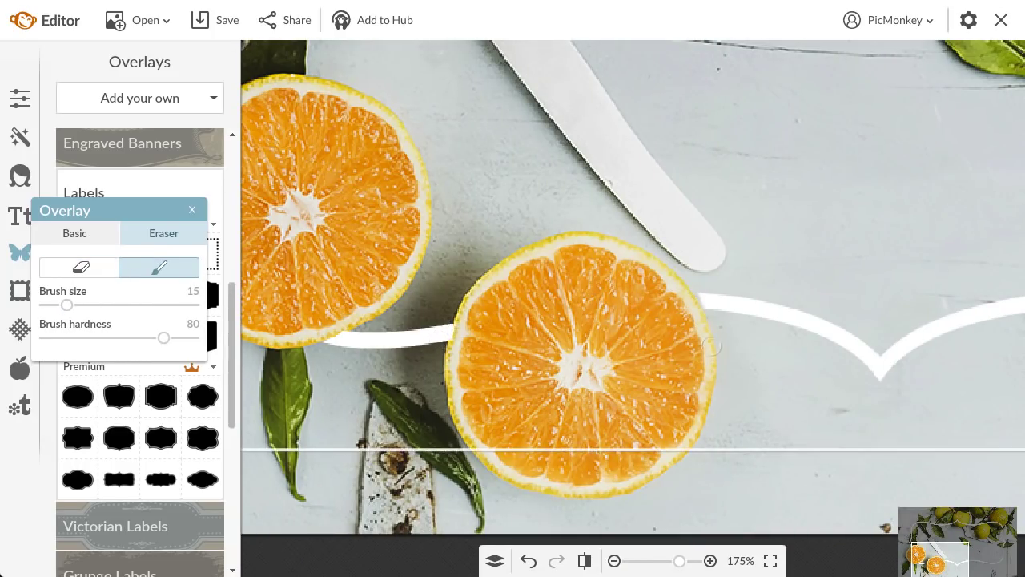
click(701, 301)
Step: Erase the label outline where it crosses the leaf on the photo's right side, and switch to the restore brush
click(771, 561)
drag(663, 561, 682, 563)
drag(958, 543, 993, 540)
click(81, 268)
mouse_move(789, 430)
mouse_down()
mouse_move(826, 359)
mouse_move(819, 346)
mouse_up()
click(158, 268)
Step: Erase the label outline's peak over the top middle fruit at eraser size 22, and restore its ends with a size 16 brush
drag(992, 554, 958, 542)
click(81, 267)
drag(66, 305, 77, 305)
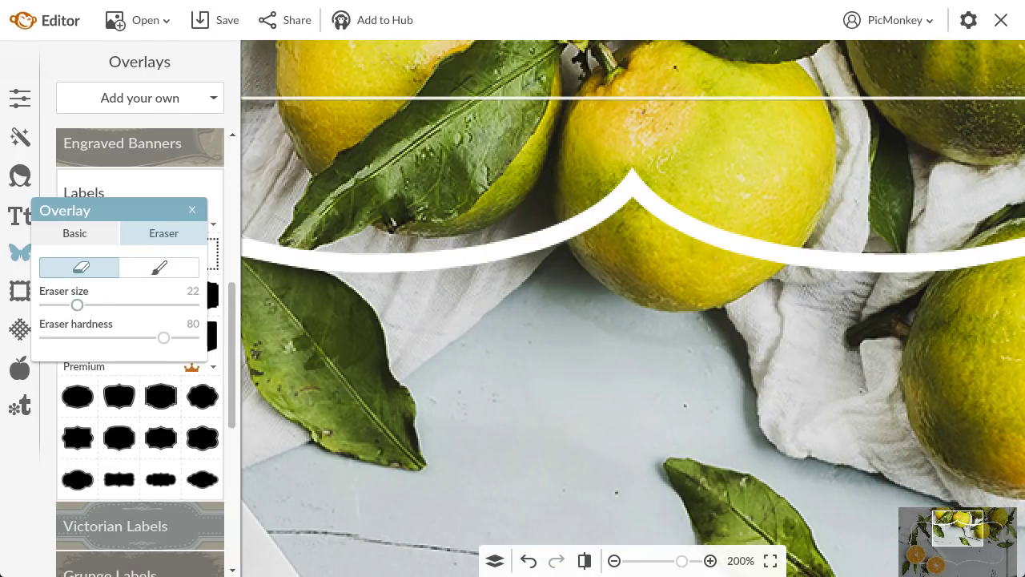
mouse_move(791, 257)
mouse_down()
mouse_move(624, 183)
mouse_move(567, 232)
mouse_up()
click(159, 267)
drag(77, 306, 67, 305)
drag(554, 245, 553, 237)
drag(802, 255, 806, 257)
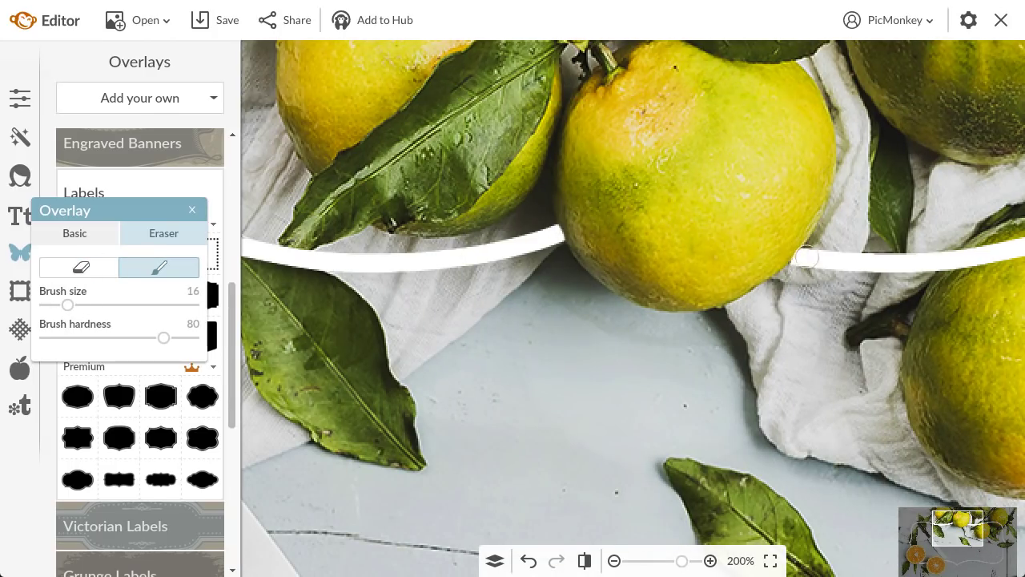
click(771, 562)
Step: Add the blue "Summer" lettering overlay inside the label outline on the citrus photo
click(886, 545)
click(128, 190)
drag(233, 350, 233, 172)
click(168, 137)
click(152, 277)
click(201, 311)
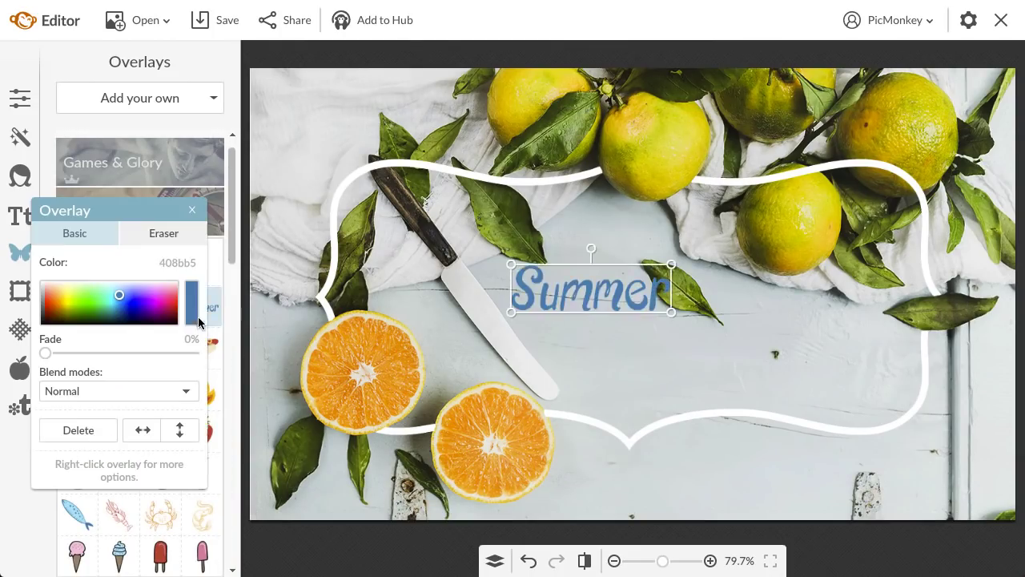
Step: Enlarge the "Summer" lettering, centre it inside the label outline, and recolour it white
drag(593, 301, 842, 361)
drag(781, 326, 773, 323)
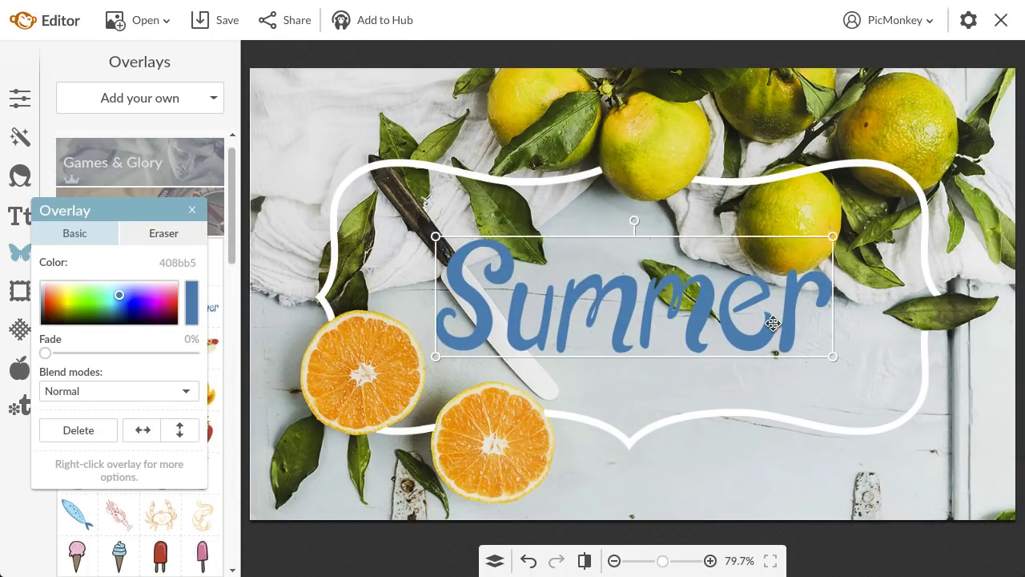
click(191, 307)
click(328, 303)
click(804, 529)
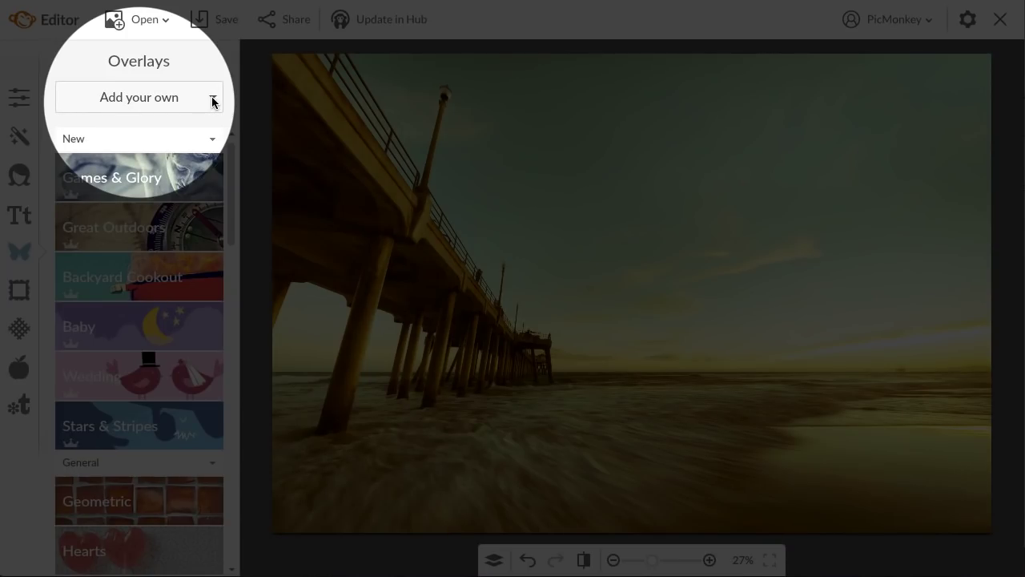
Step: Add the white photography logo from the Hub as an overlay on the pier photo
click(212, 100)
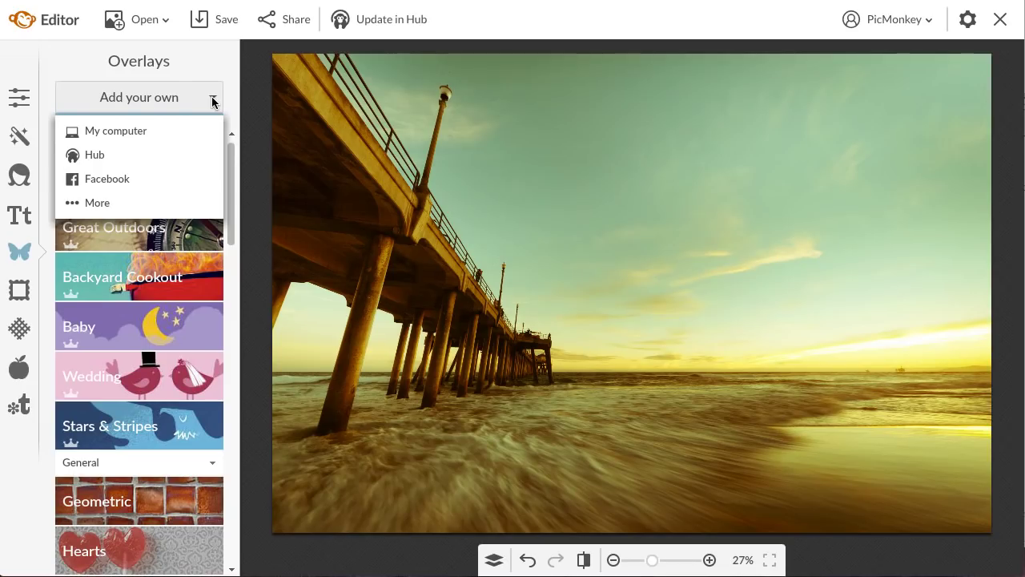
click(164, 163)
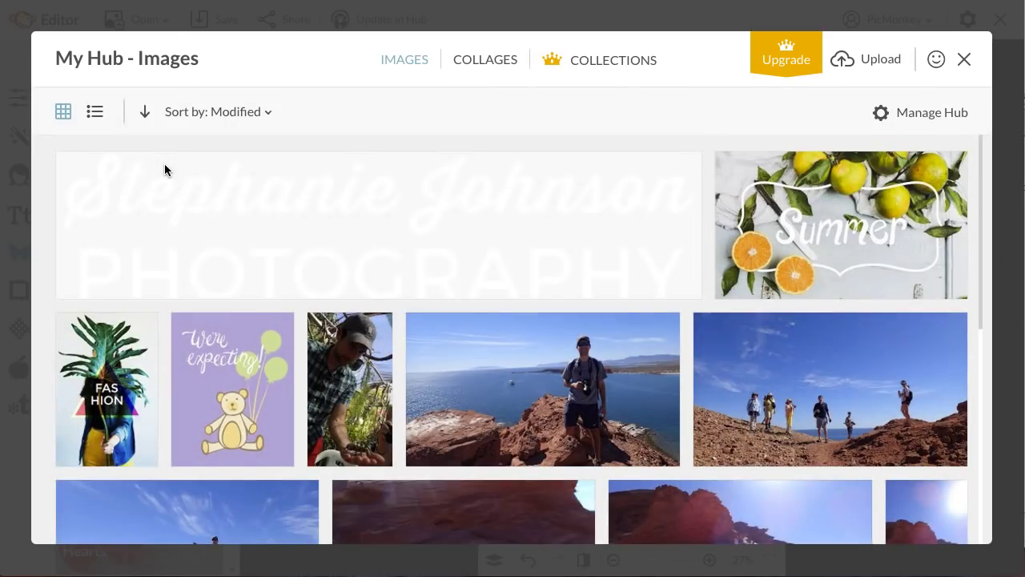
click(385, 266)
click(470, 526)
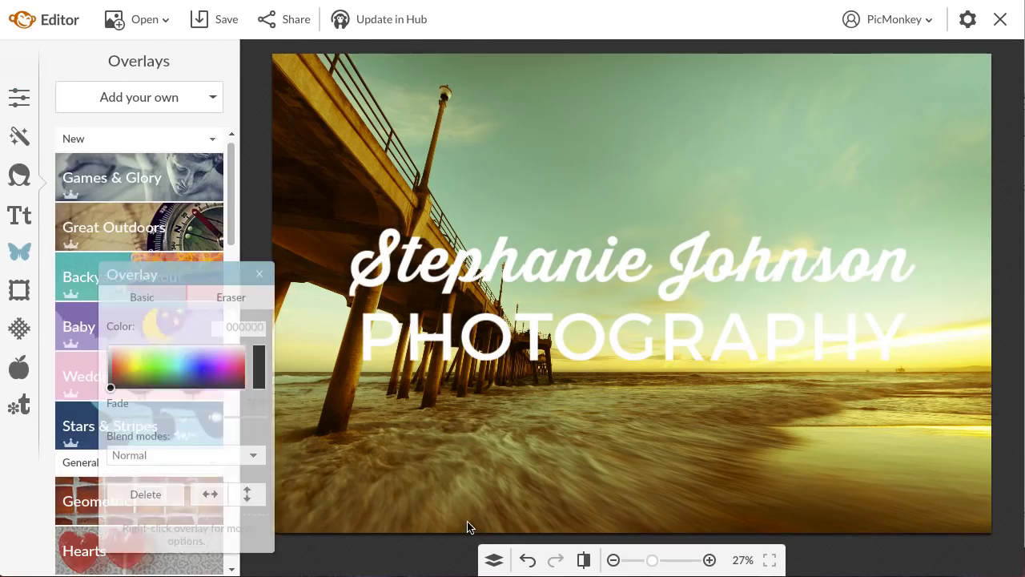
Step: Shrink the photography logo and place it in the lower-right corner of the pier photo
drag(247, 276, 220, 152)
drag(684, 266, 741, 424)
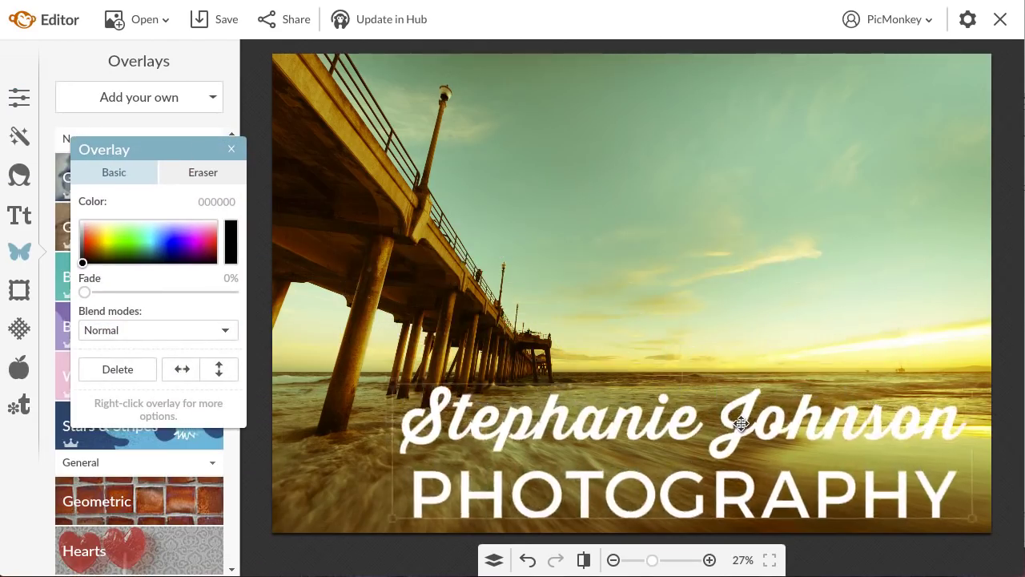
drag(394, 377, 789, 448)
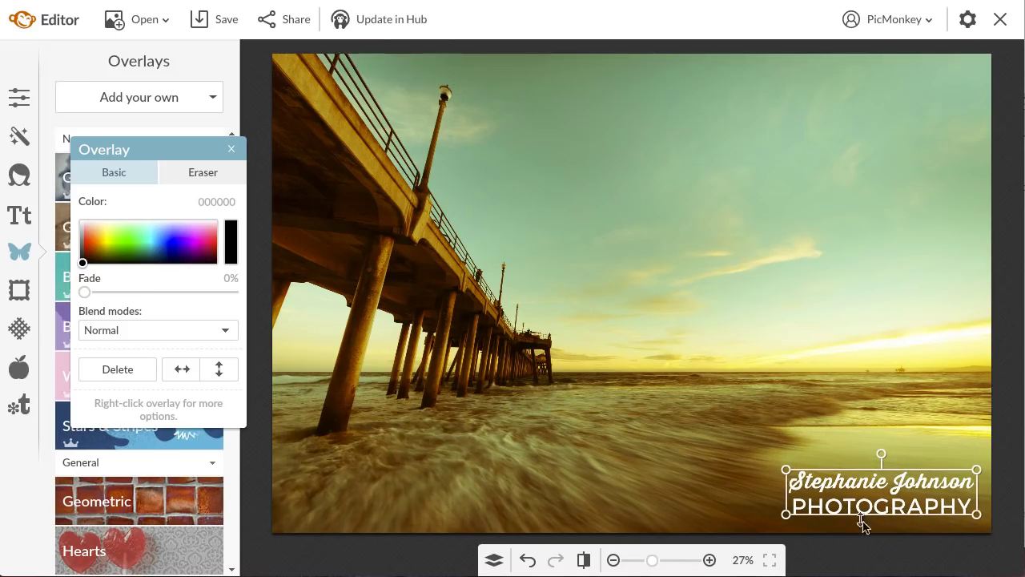
drag(179, 363, 286, 363)
drag(316, 227, 206, 247)
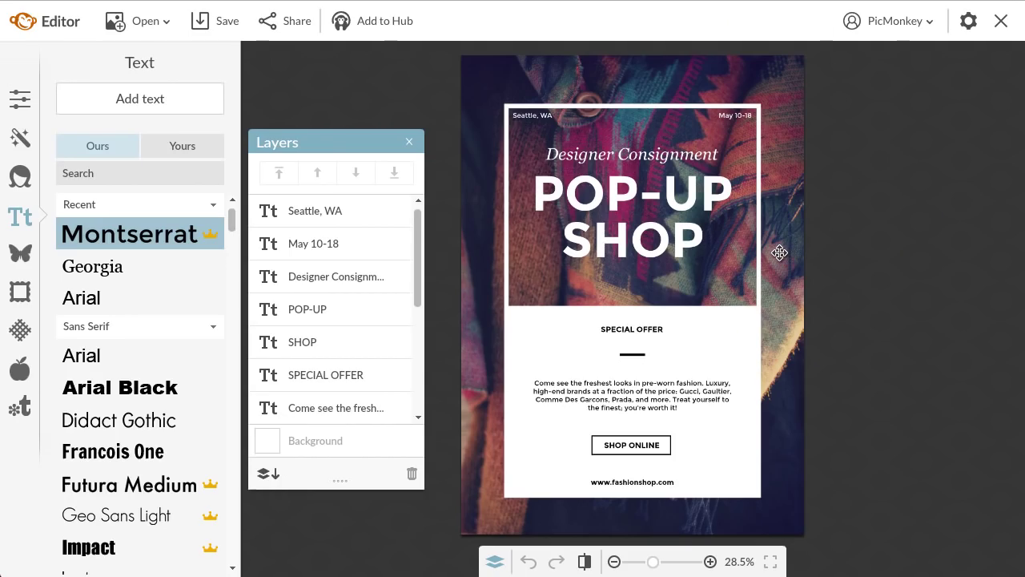
Step: Replace the pop-up shop flyer's full-page fabric image with the "Leaves" image from the Hub, and deselect it
click(779, 252)
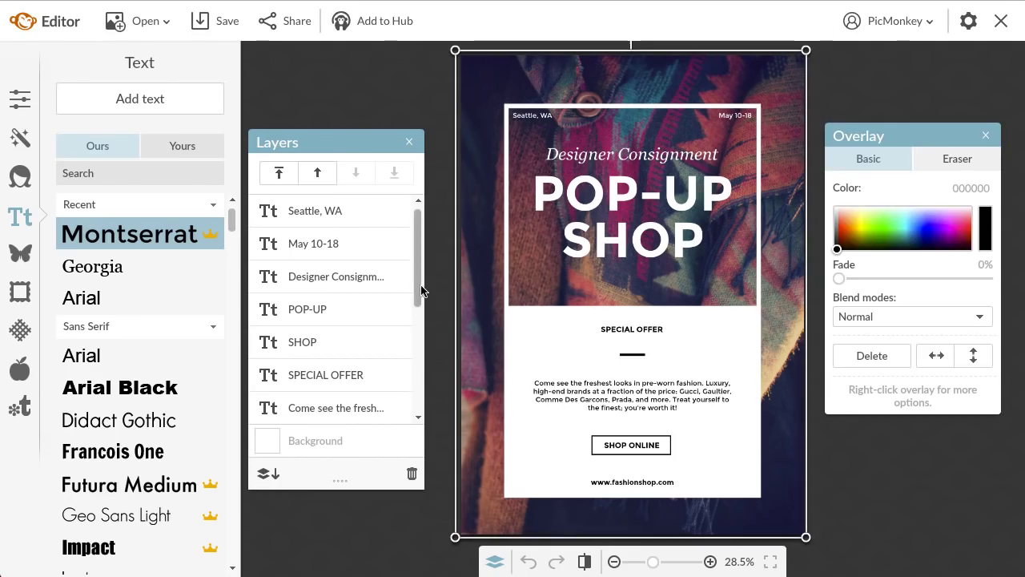
drag(421, 290, 425, 407)
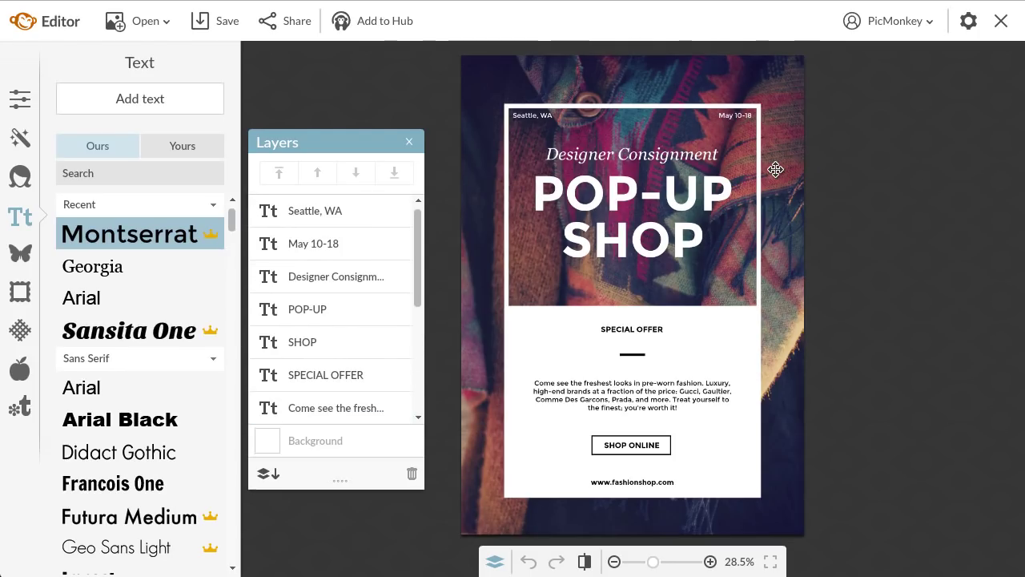
right_click(775, 169)
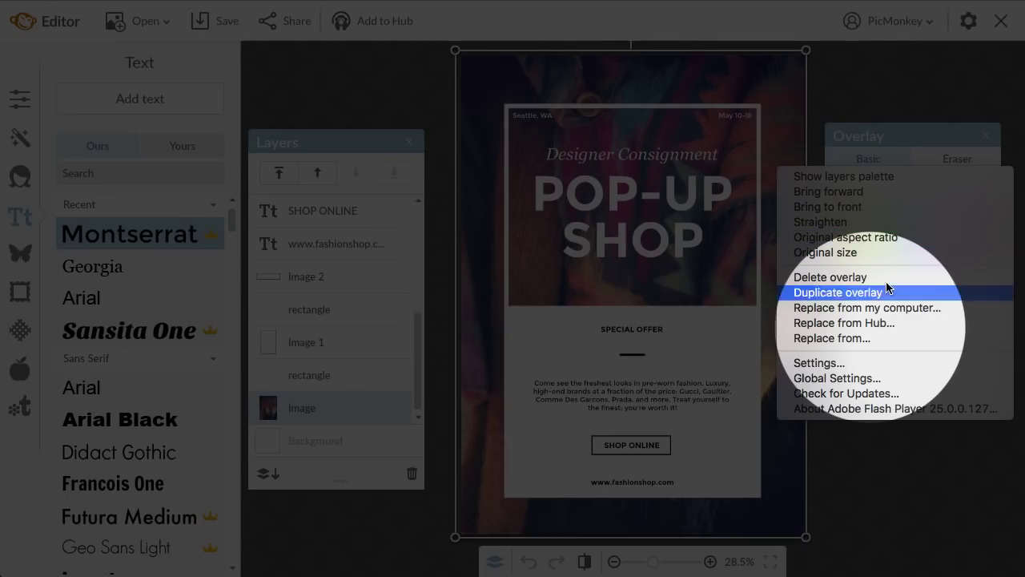
click(902, 322)
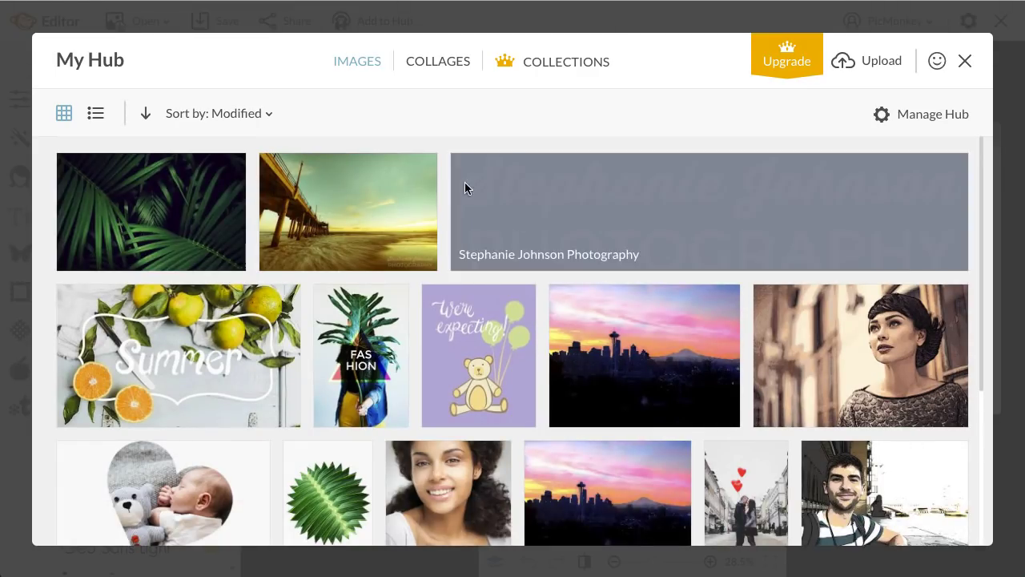
click(217, 229)
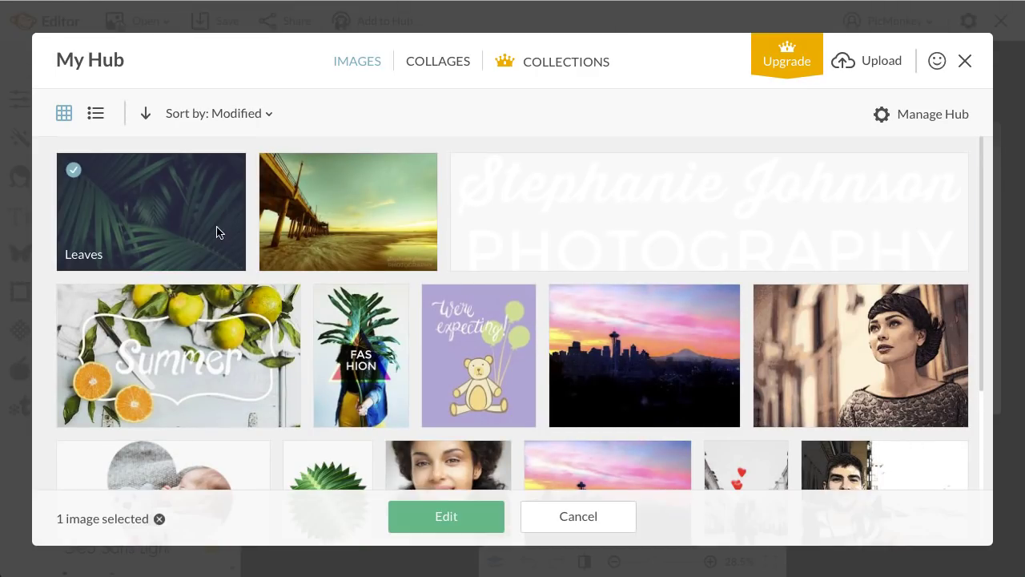
click(454, 521)
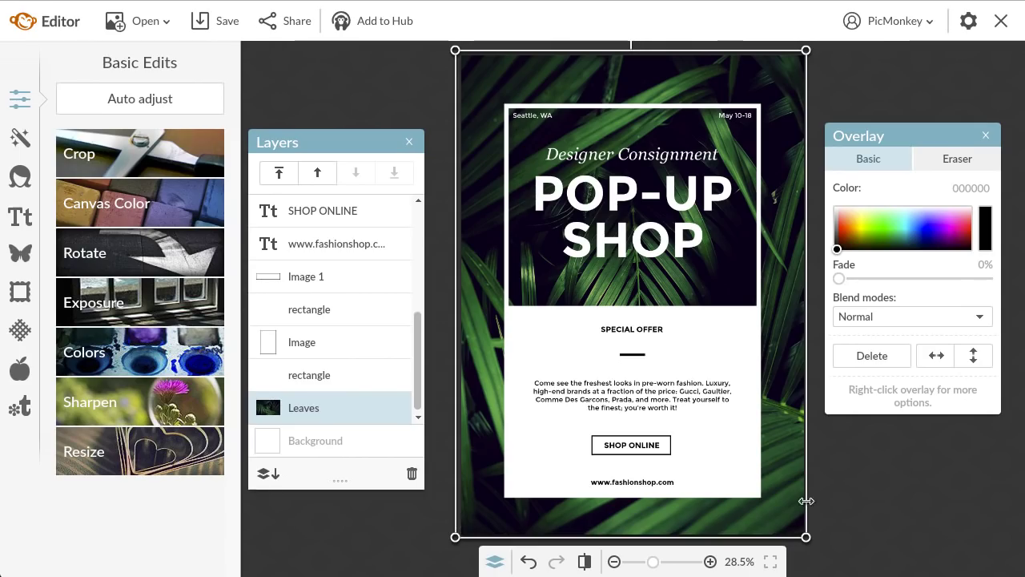
click(441, 519)
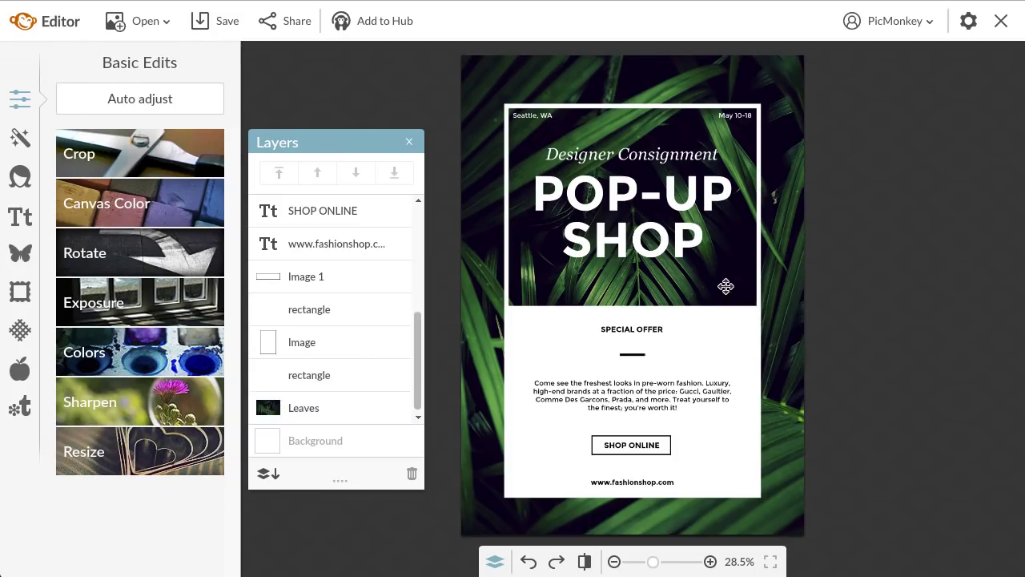
Step: Reposition the "Leaves" image within its full-page frame behind the pop-up shop flyer's text
click(785, 444)
drag(788, 469, 832, 468)
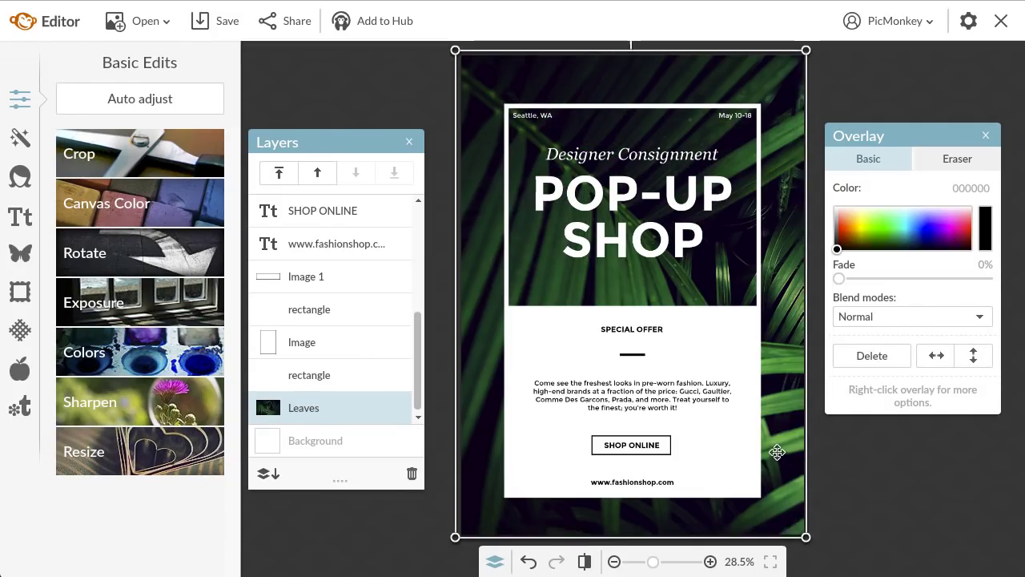
drag(772, 440, 574, 437)
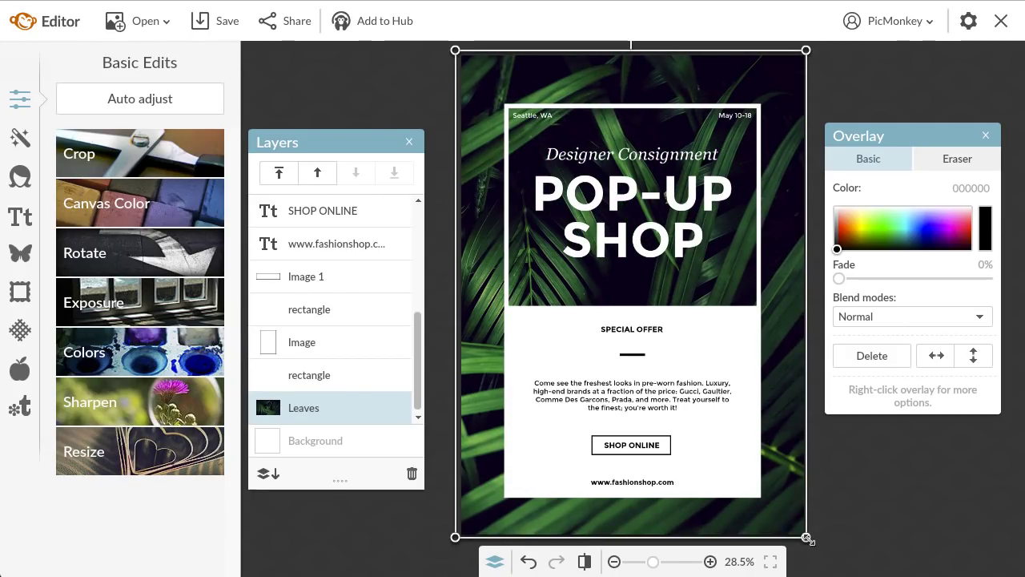